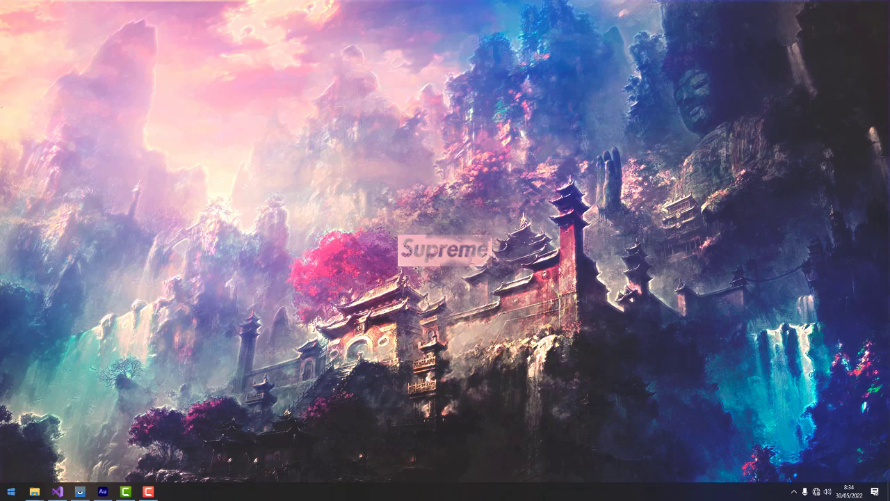
Launch XAMPP Control Panel and start Apache (ports 80, 443) and MySQL (port 3306)
left_click(11, 491)
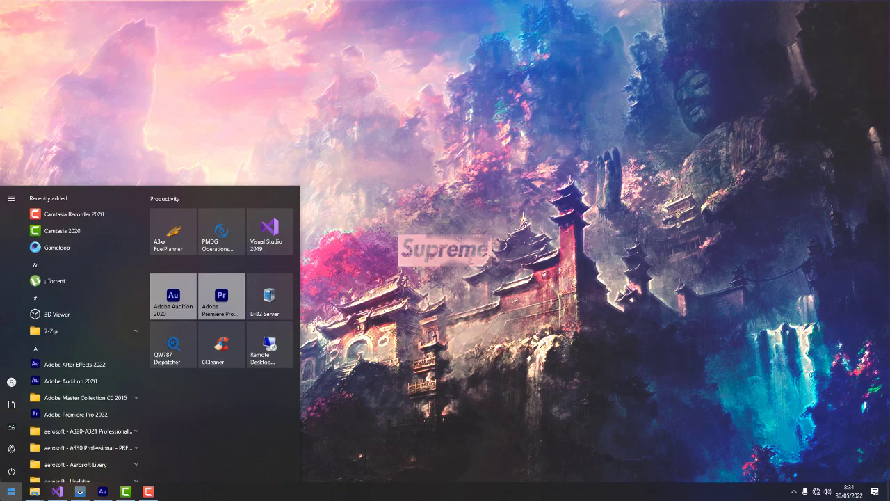
scroll(92, 354, "down", 5)
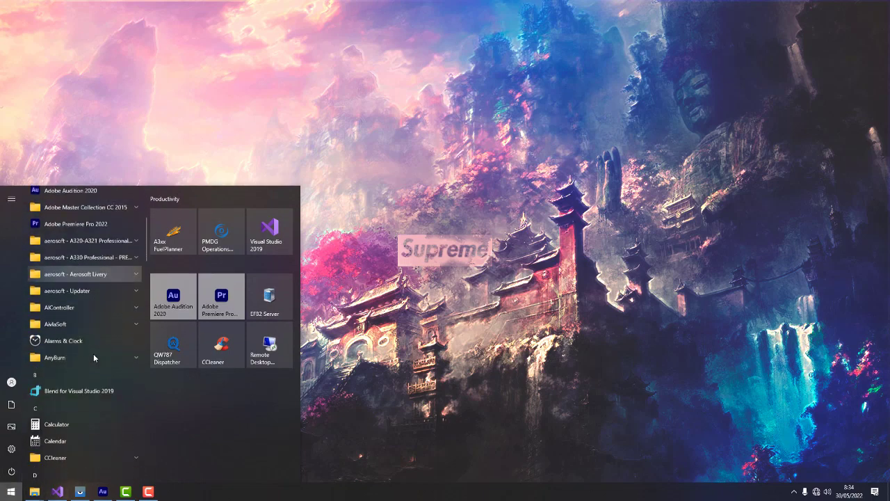
scroll(94, 357, "up", 3)
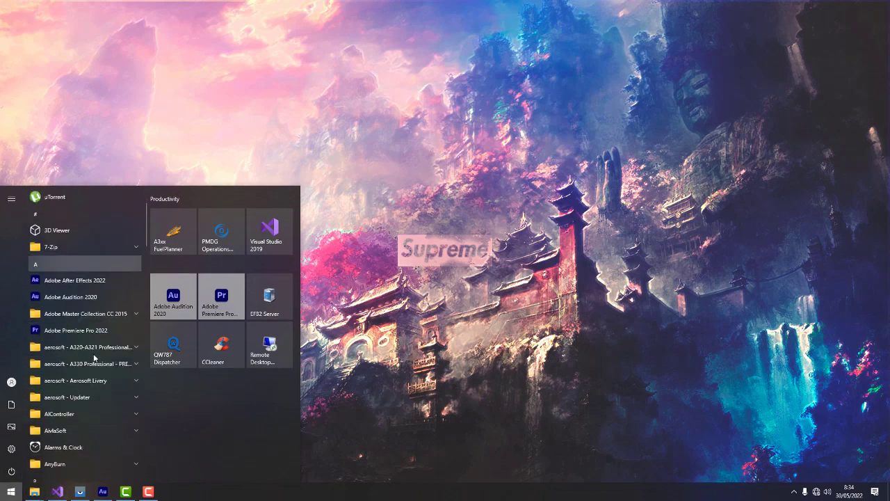
scroll(94, 357, "down", 10)
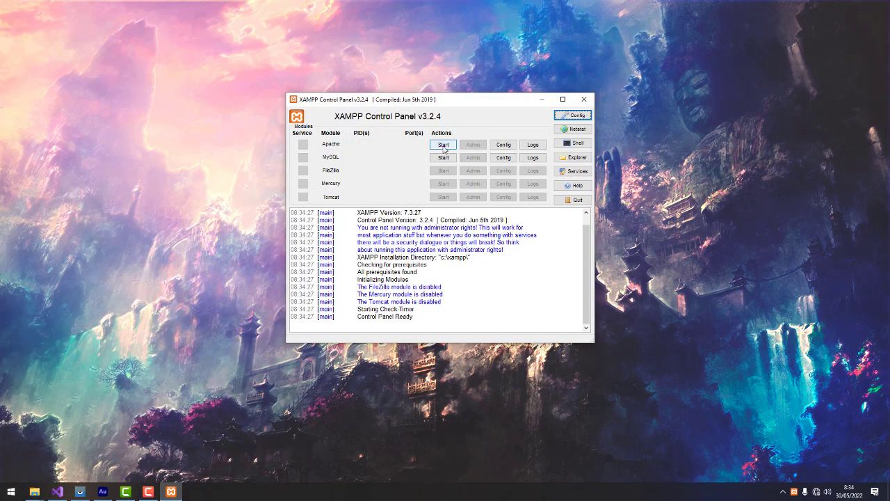
left_click(443, 145)
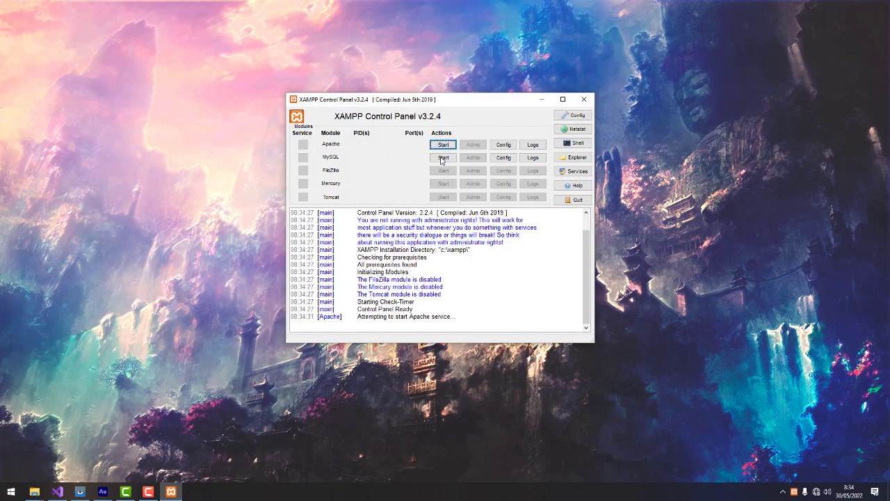
left_click(443, 158)
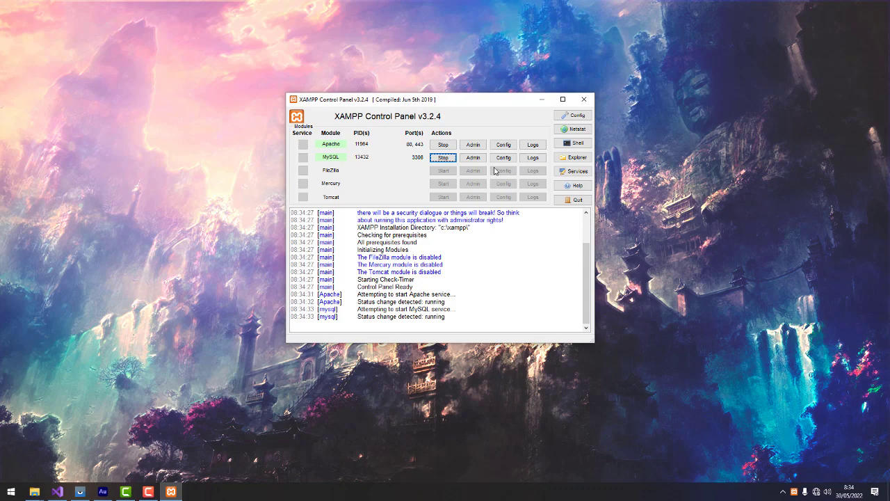
left_click(473, 157)
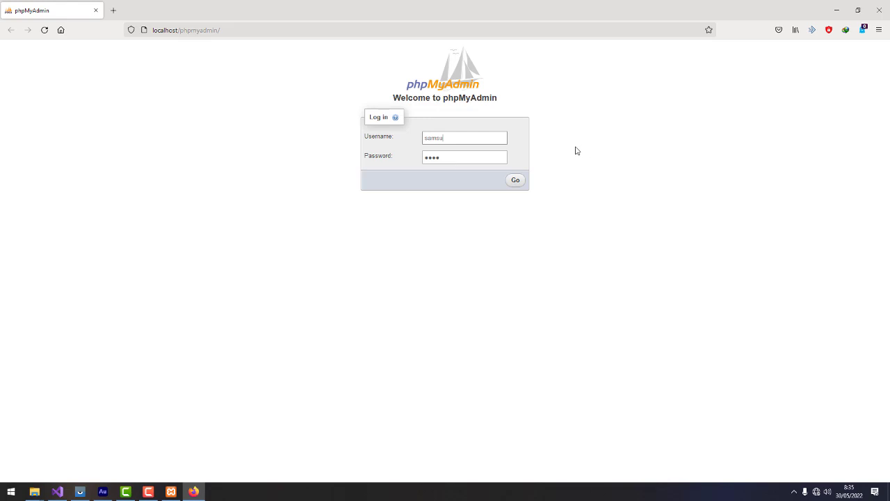
Check the username and password on the phpMyAdmin login page, then sign in
left_click(437, 164)
key("ctrl+a")
key("shift+Tab")
left_click(449, 155)
left_click_drag(449, 155, 407, 153)
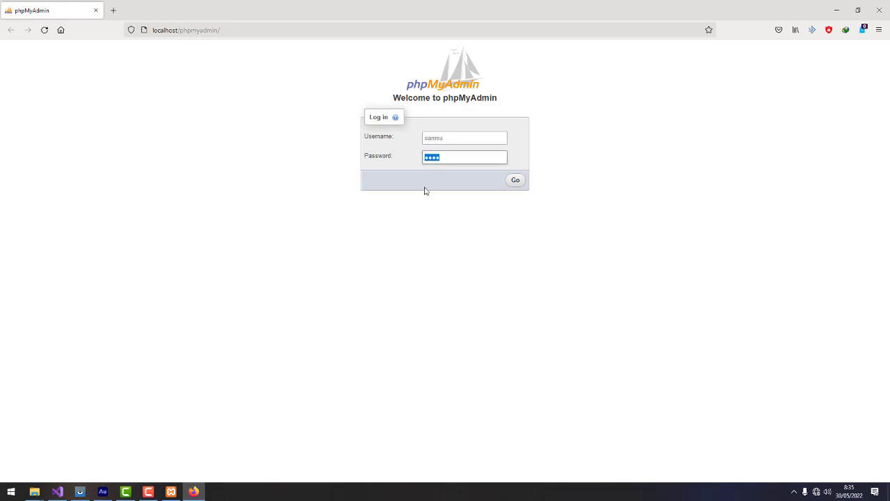
left_click(493, 227)
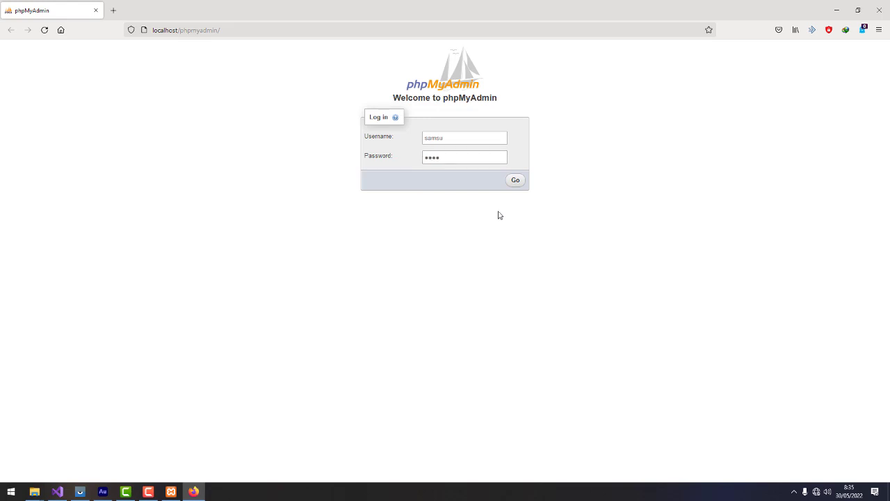
left_click(514, 181)
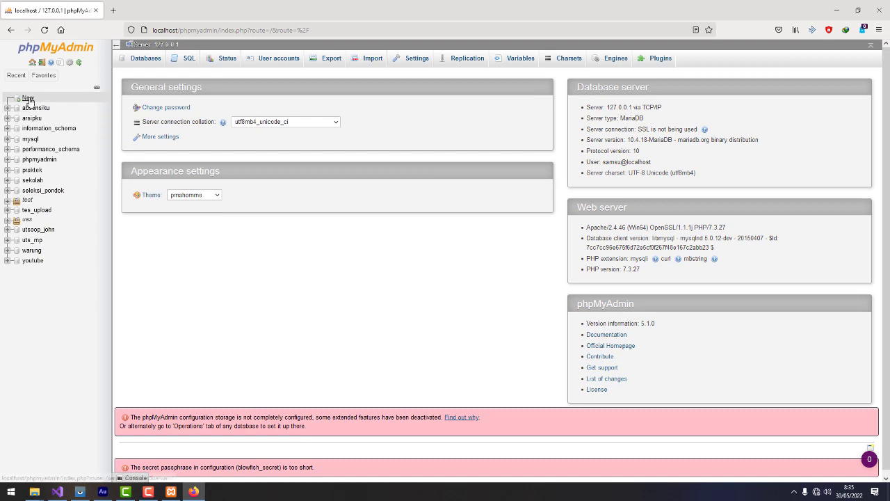
Create the database 'latihan' with utf8_general_ci collation
left_click(28, 98)
left_click(159, 124)
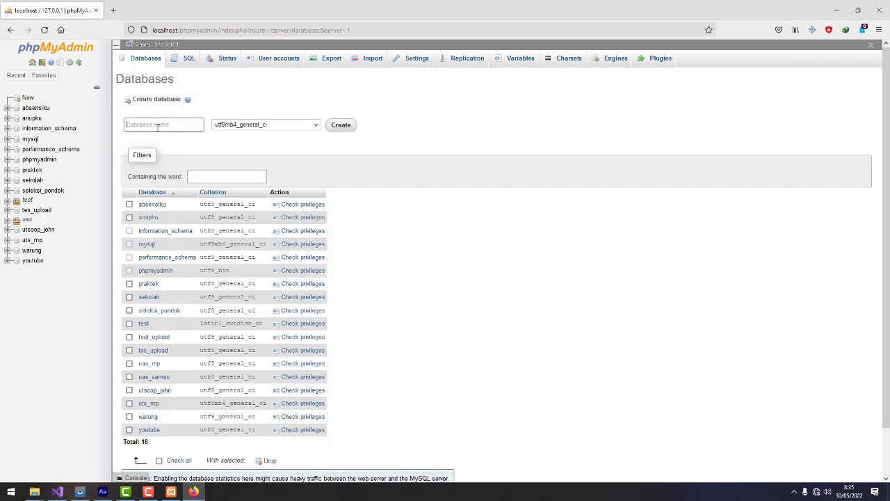
type("latihan")
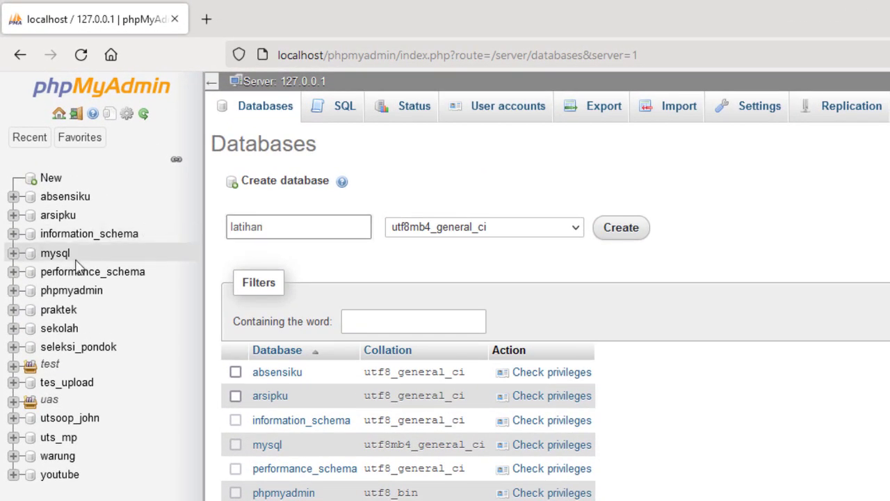
left_click(546, 233)
scroll(480, 368, "up", 10)
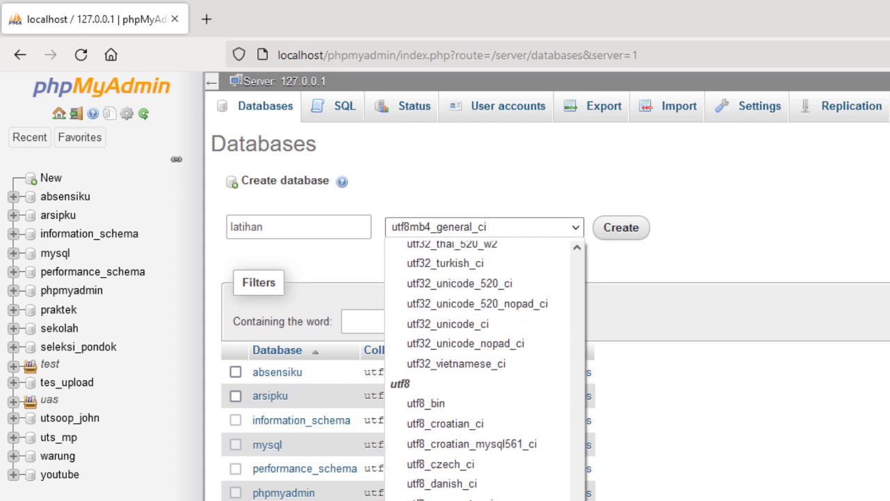
scroll(523, 402, "down", 3)
left_click(522, 401)
left_click(620, 227)
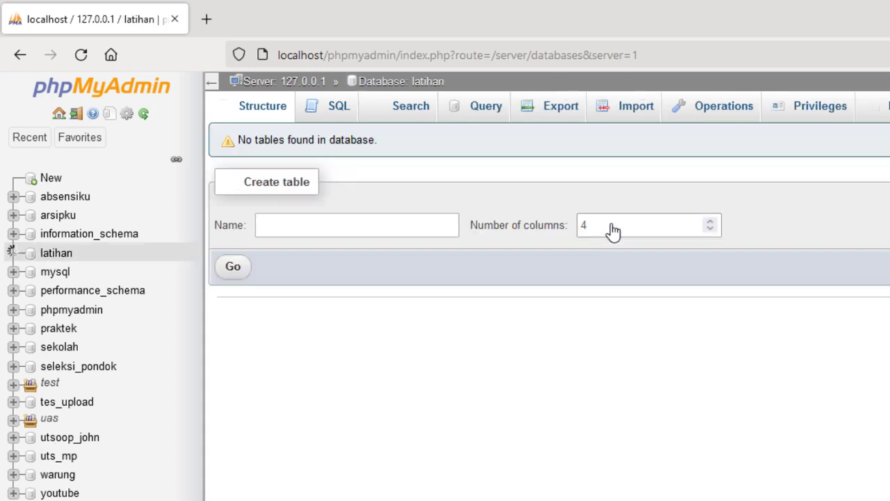
Start a table named pengguna with columns id, email and password
left_click(377, 221)
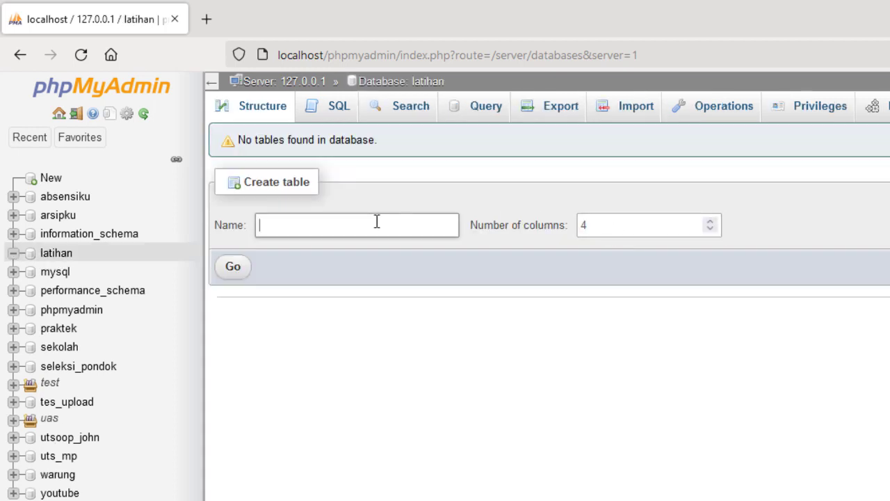
type("pengguna")
left_click(225, 267)
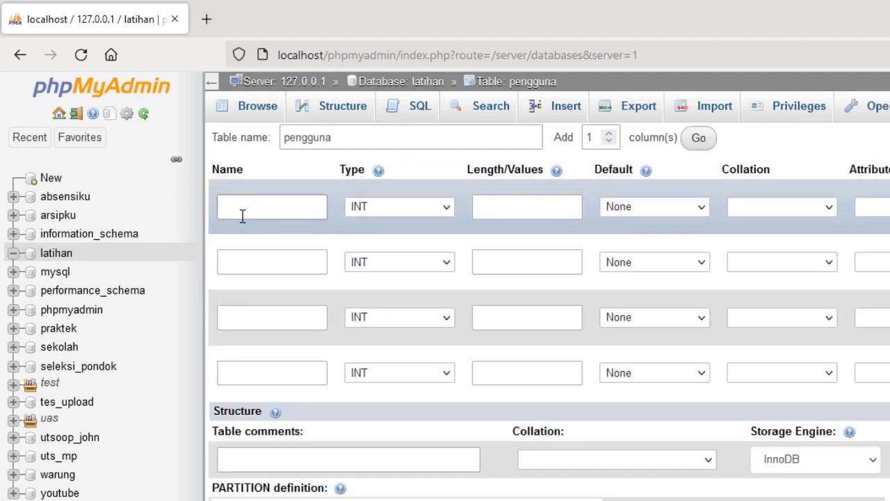
left_click(245, 204)
type("id")
left_click(246, 262)
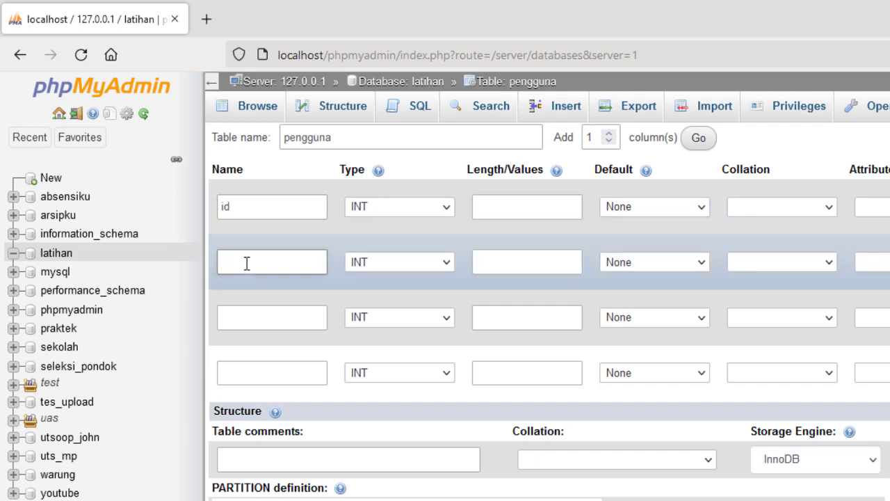
type("email")
left_click(258, 313)
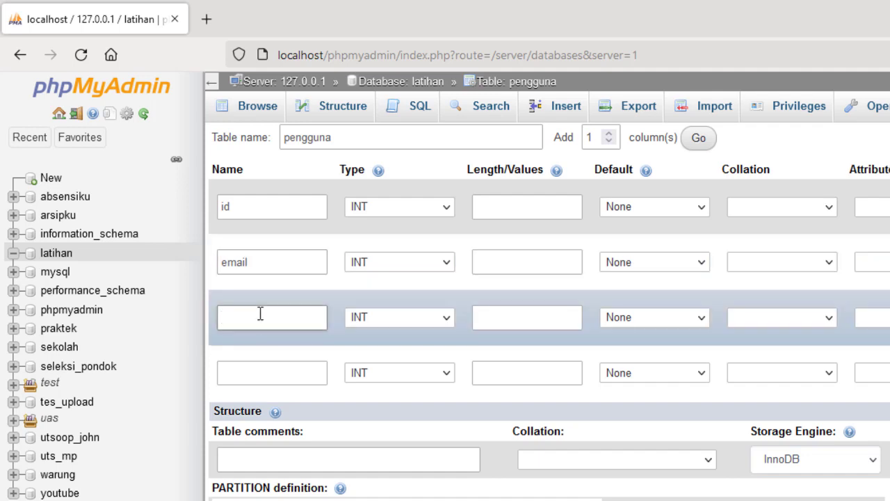
type("password")
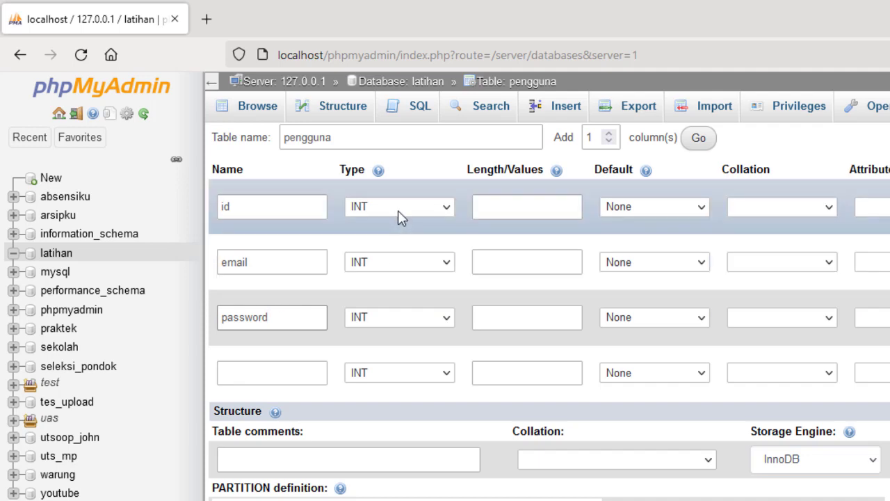
Make email and password VARCHAR(50), and make id an auto-increment primary key
left_click(386, 268)
left_click(388, 306)
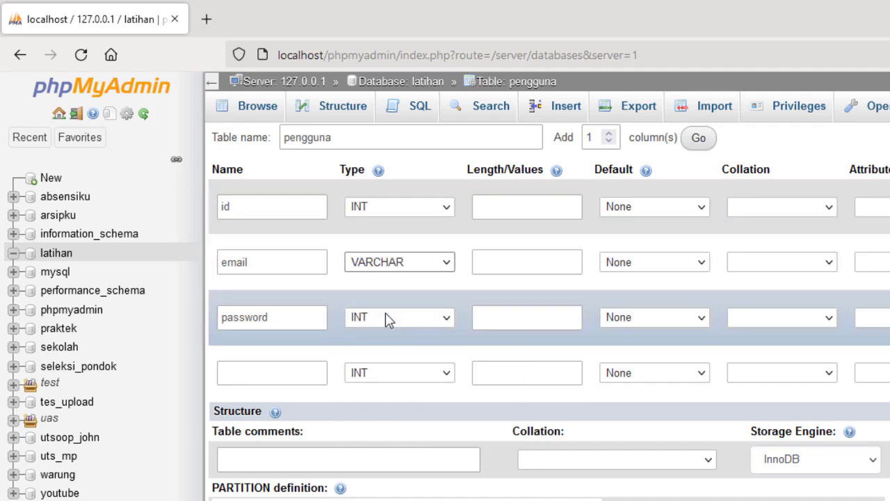
left_click(387, 318)
left_click(394, 360)
left_click(513, 268)
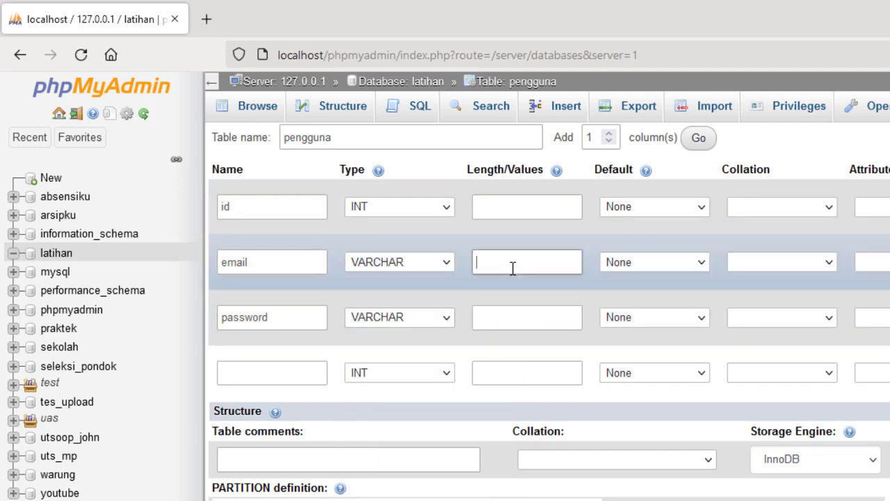
type("50")
left_click(509, 317)
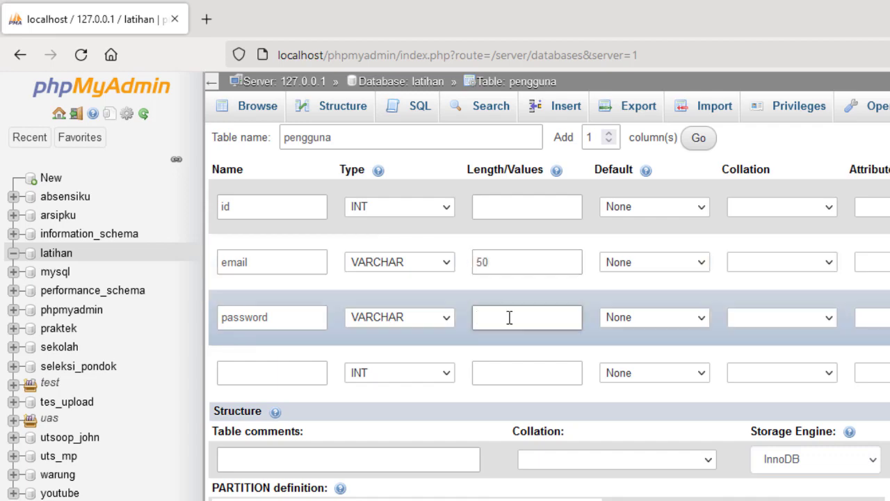
type("50")
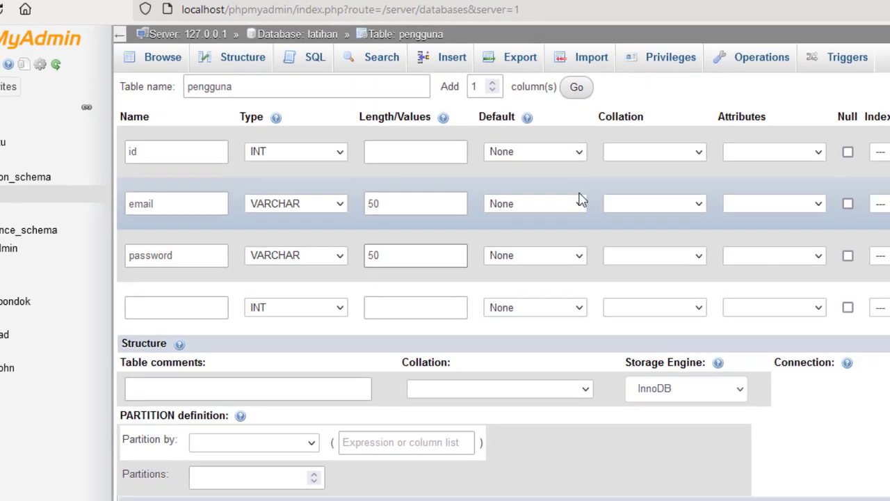
left_click(849, 96)
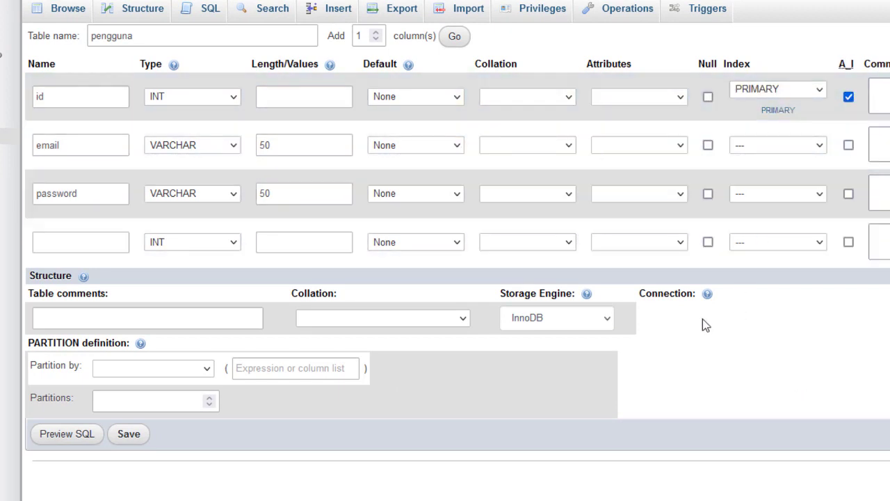
Save the pengguna table, insert a row with a sample e-mail and password, then browse it
left_click(128, 433)
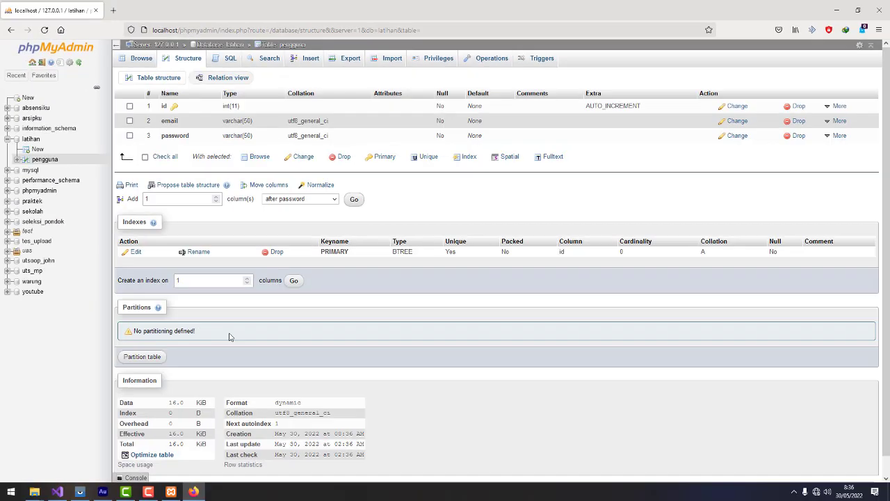
left_click(310, 60)
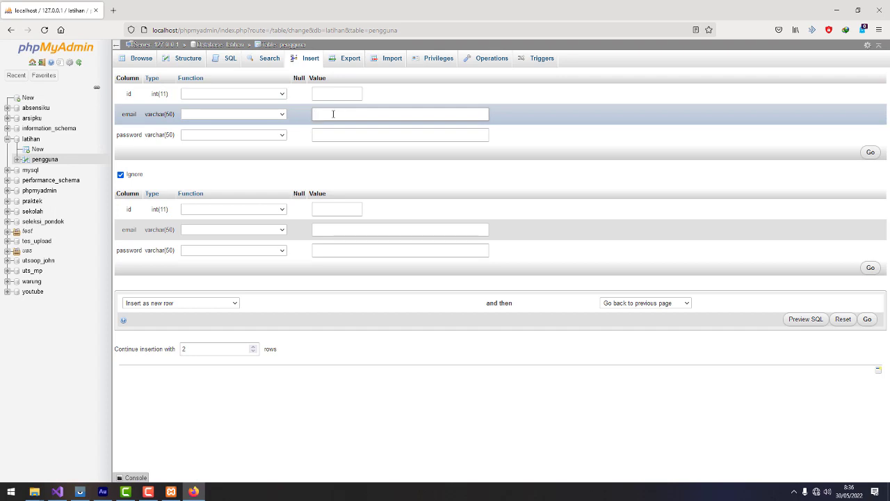
key("Tab")
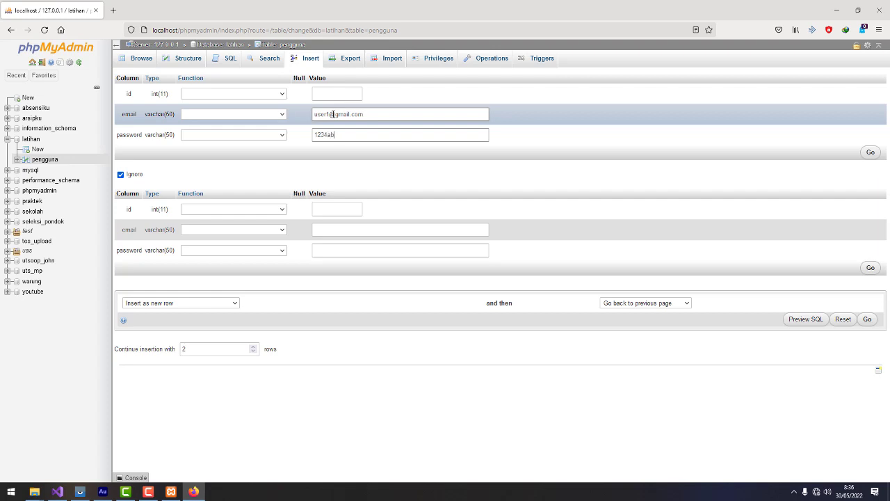
left_click(870, 152)
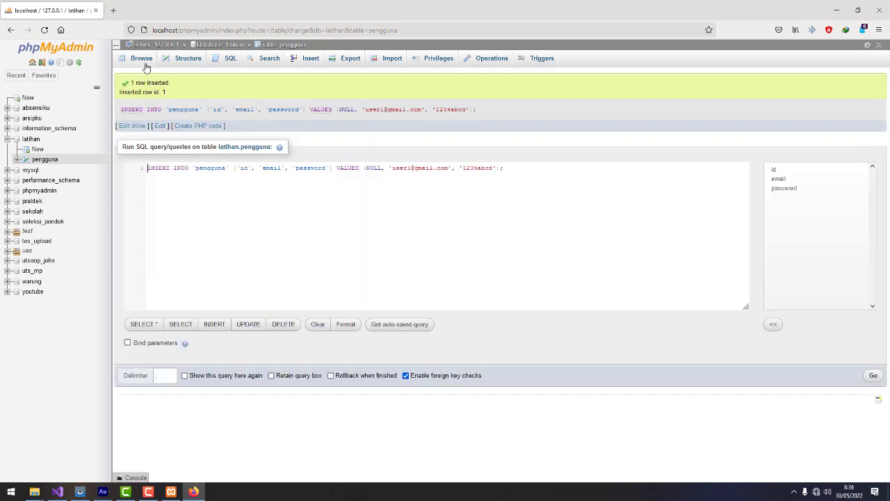
left_click(144, 61)
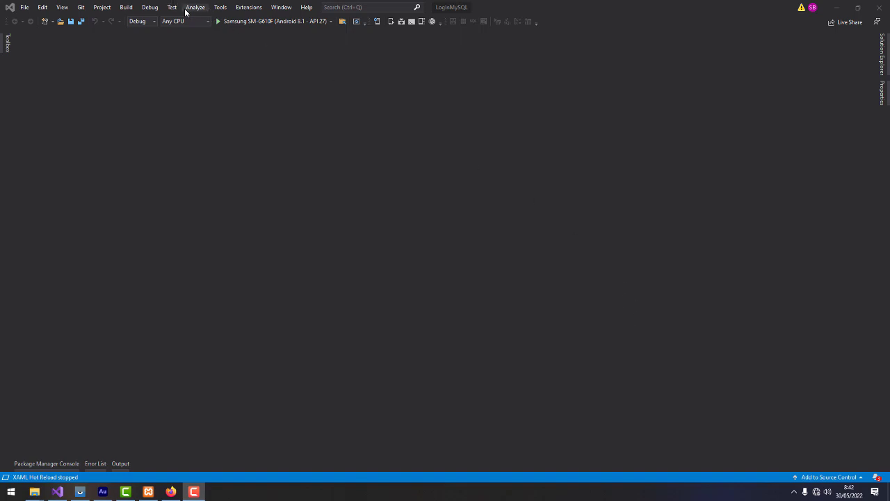
Open the solution-wide NuGet Package Manager from Tools and search Browse for MySqlConnector
left_click(220, 8)
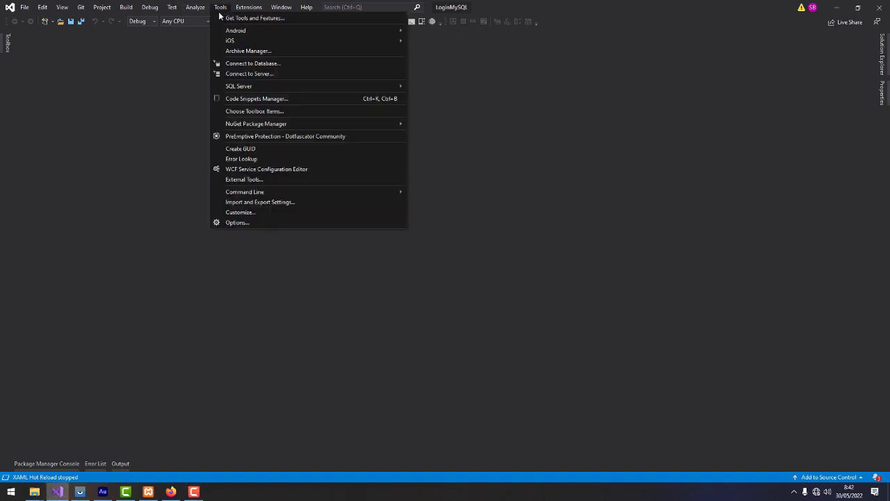
mouse_move(265, 125)
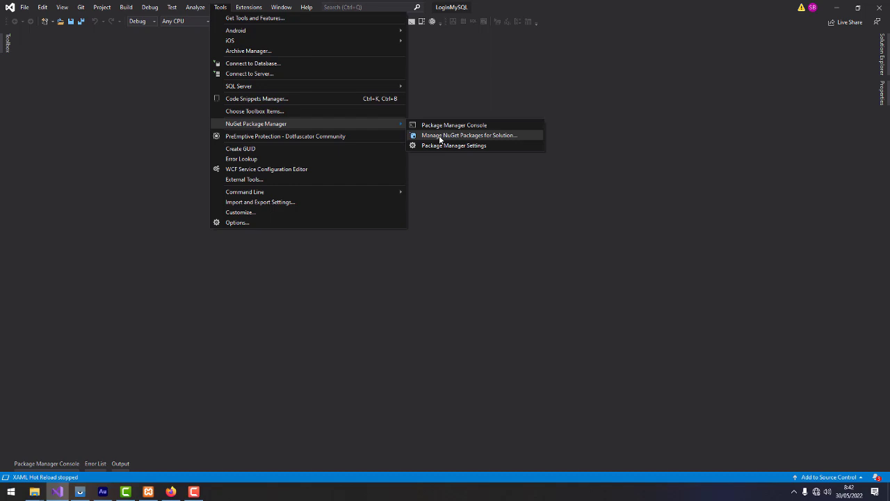
left_click(439, 135)
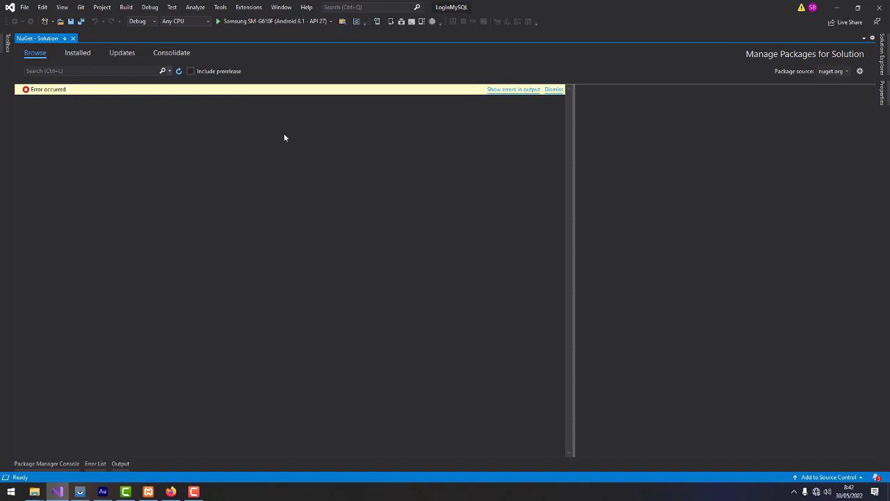
left_click(77, 70)
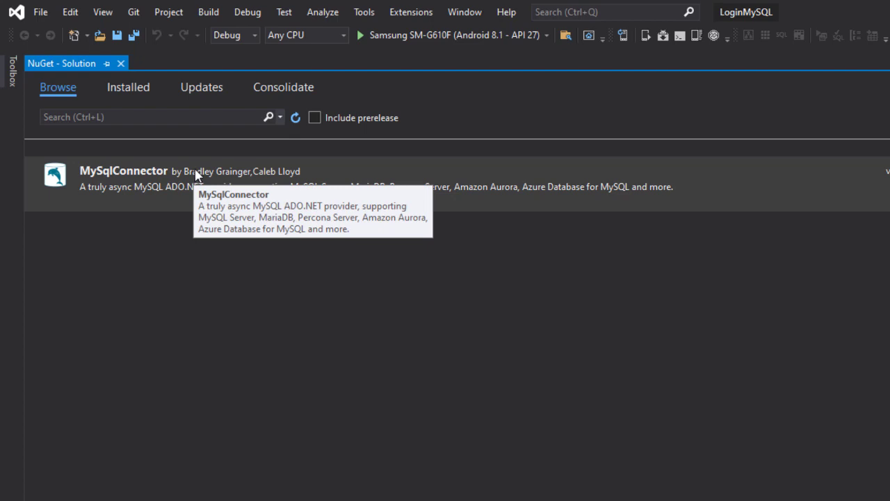
Install MySqlConnector 1.3.2 into both projects, accept the license, and close NuGet - Solution
left_click(184, 182)
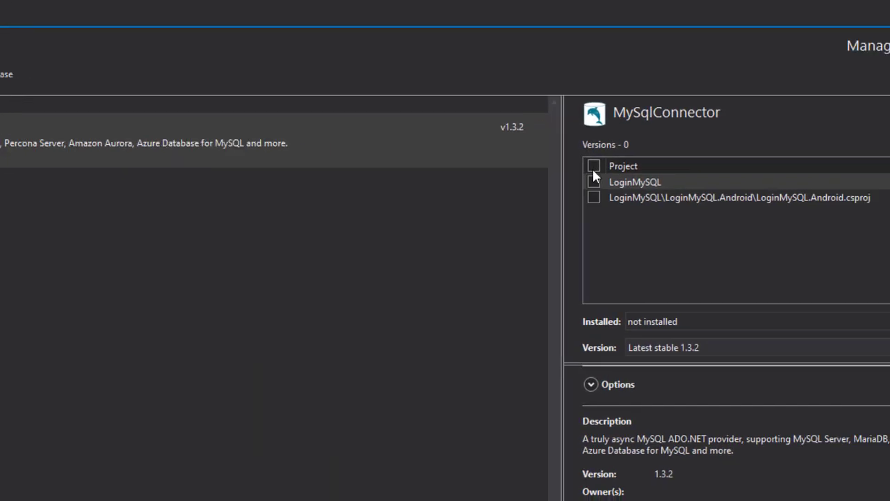
left_click(592, 167)
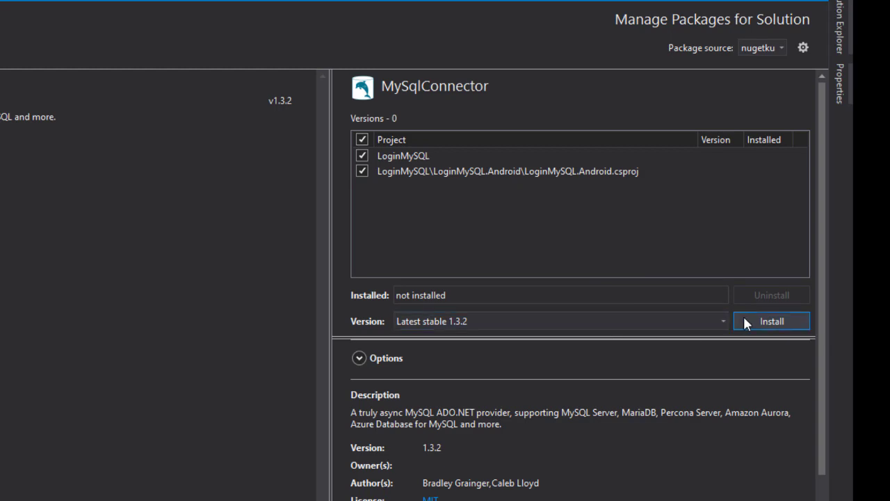
left_click(771, 321)
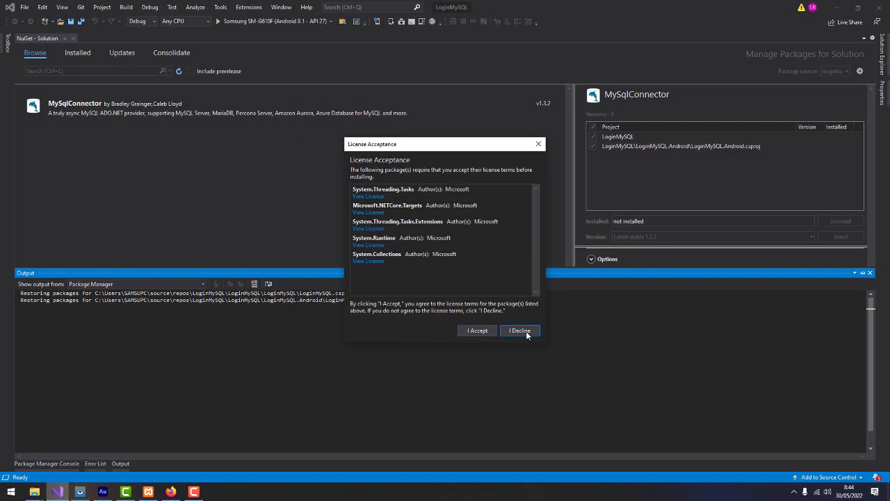
left_click(478, 330)
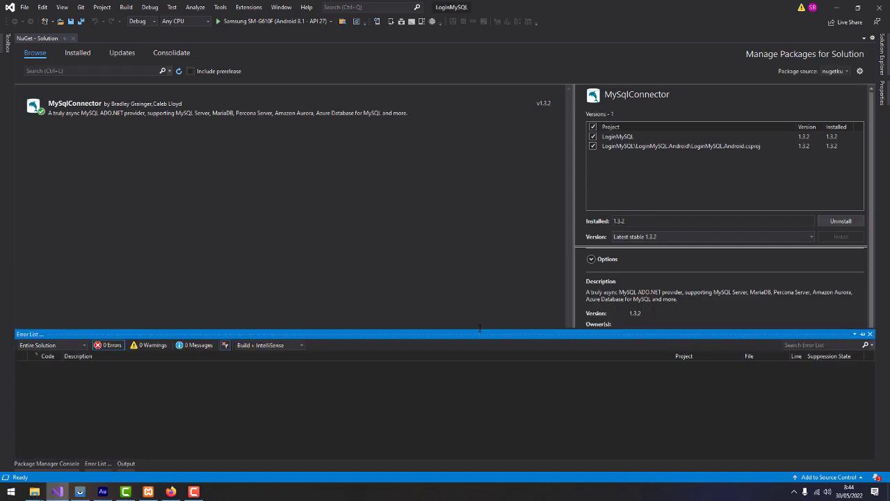
left_click(708, 261)
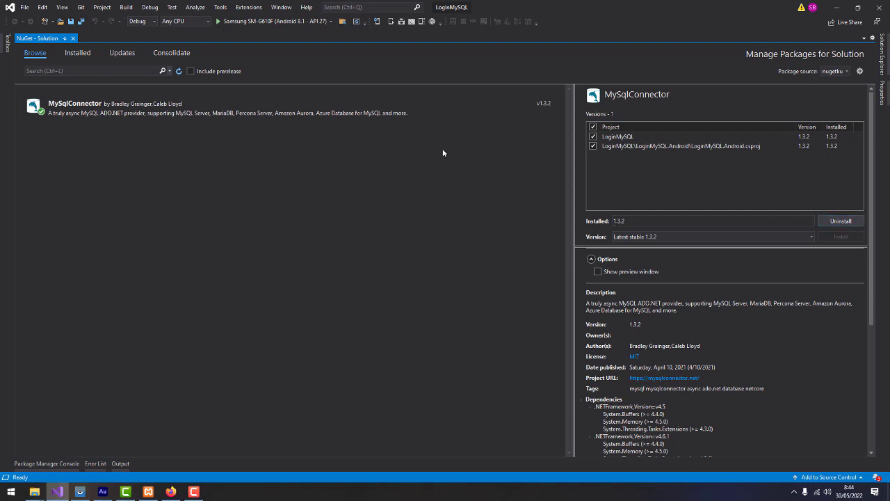
left_click(73, 38)
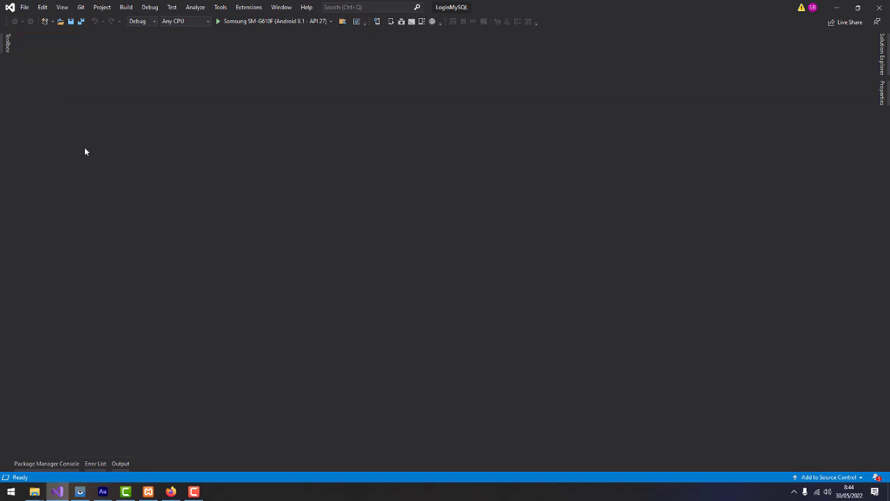
Expand LoginMySQL > Dependencies > Packages in Solution Explorer to confirm MySqlConnector is listed
left_click(882, 54)
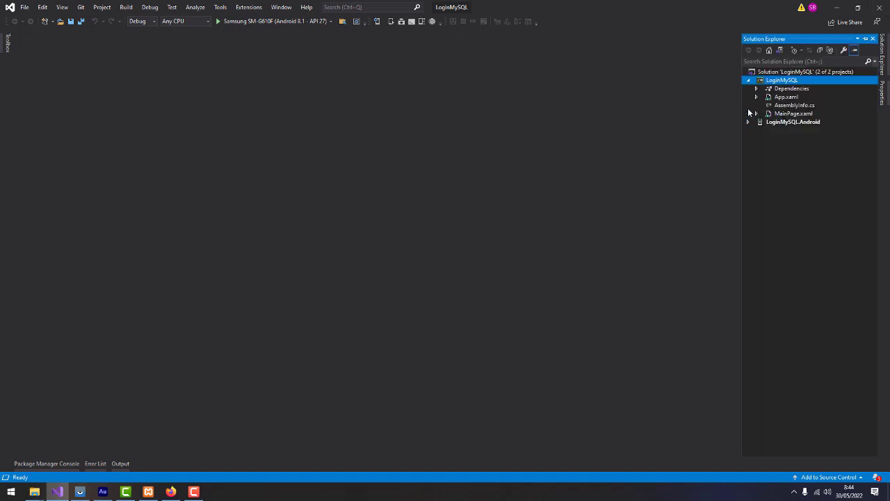
left_click(757, 88)
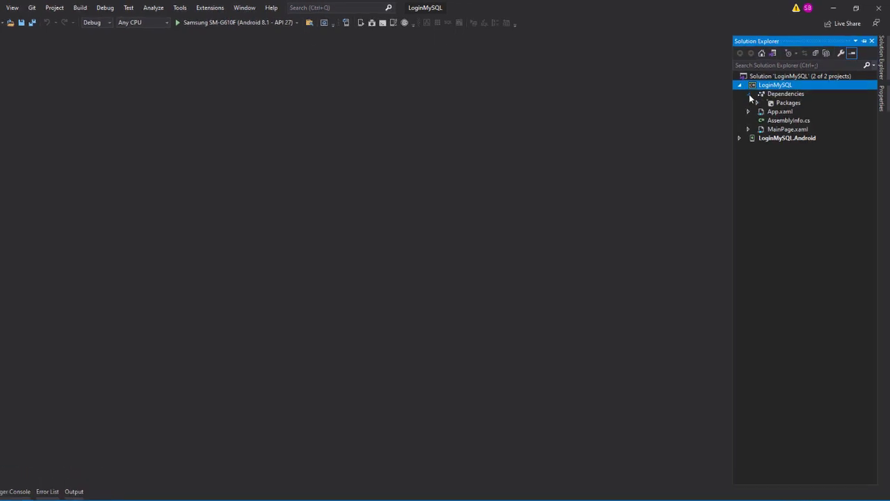
left_click(757, 102)
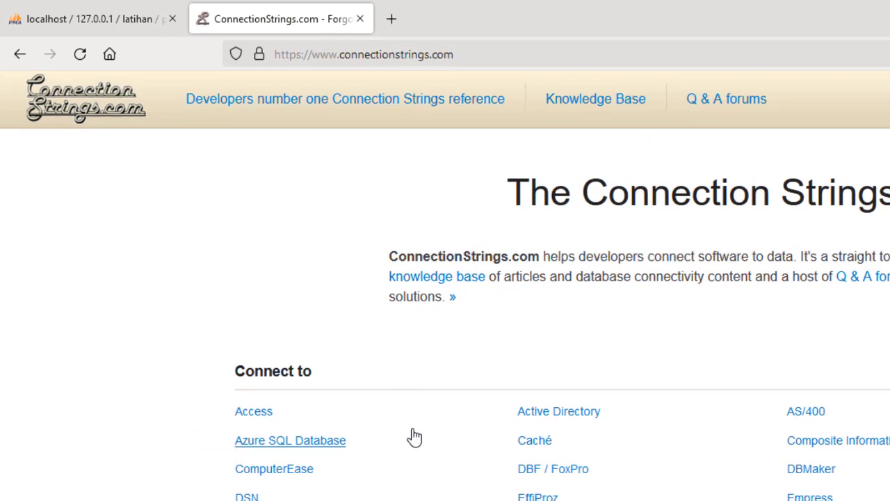
Open ConnectionStrings.com's MySQL page and copy the Standard MySQL Connector/Net connection string
scroll(414, 436, "down", 3)
scroll(413, 436, "down", 1)
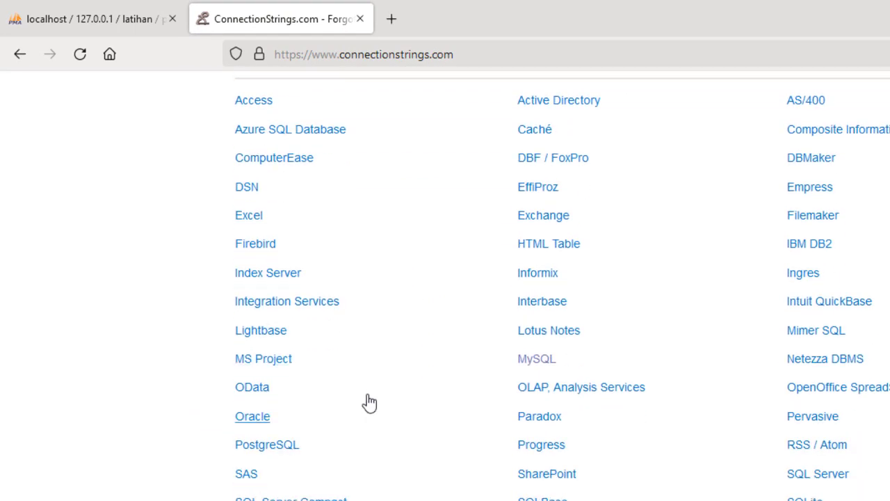
left_click(545, 365)
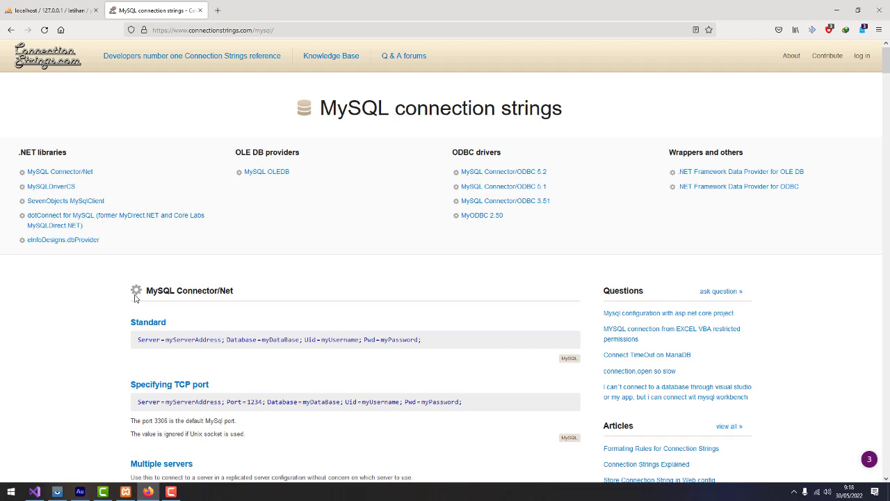
left_click_drag(146, 293, 294, 271)
left_click(310, 259)
scroll(293, 257, "down", 2)
left_click(334, 199)
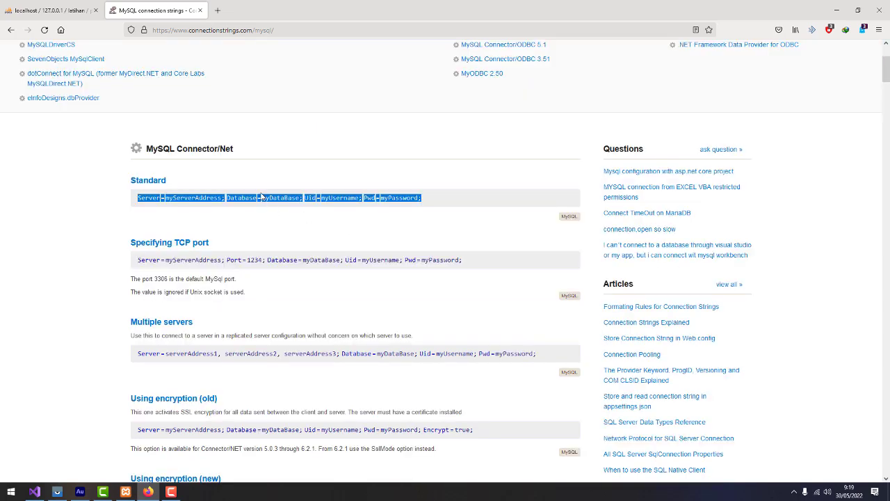
right_click(208, 199)
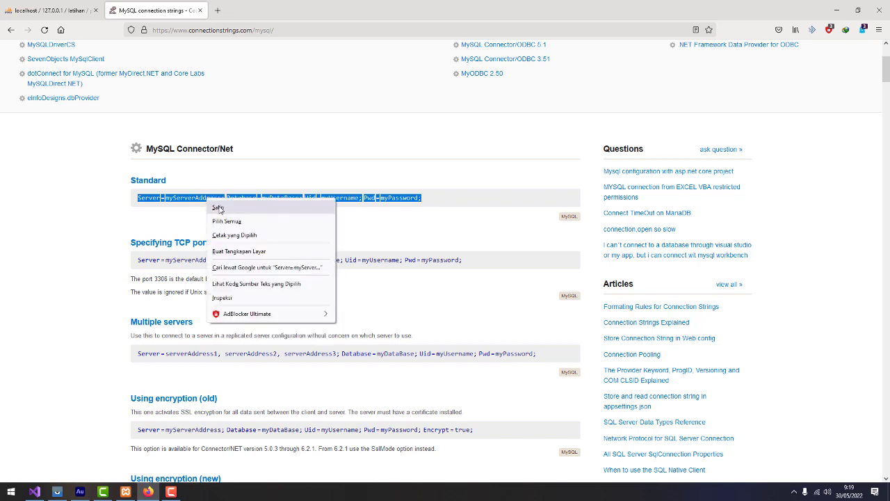
left_click(219, 208)
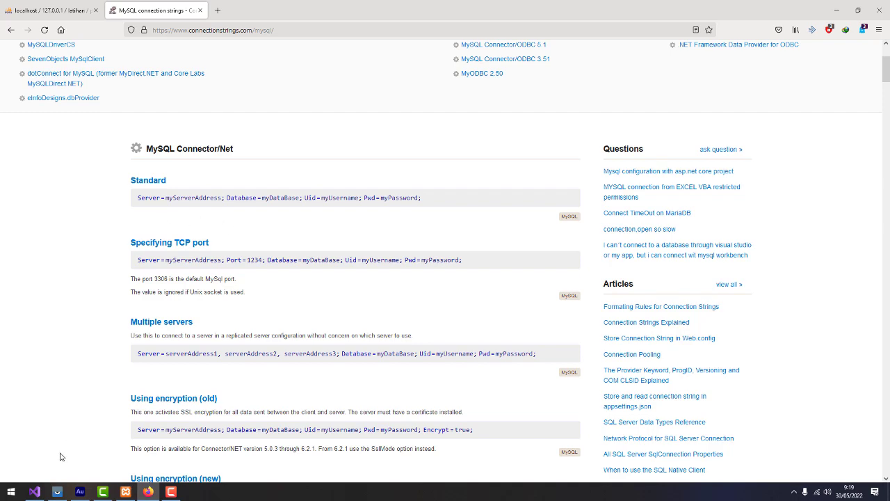
left_click(36, 493)
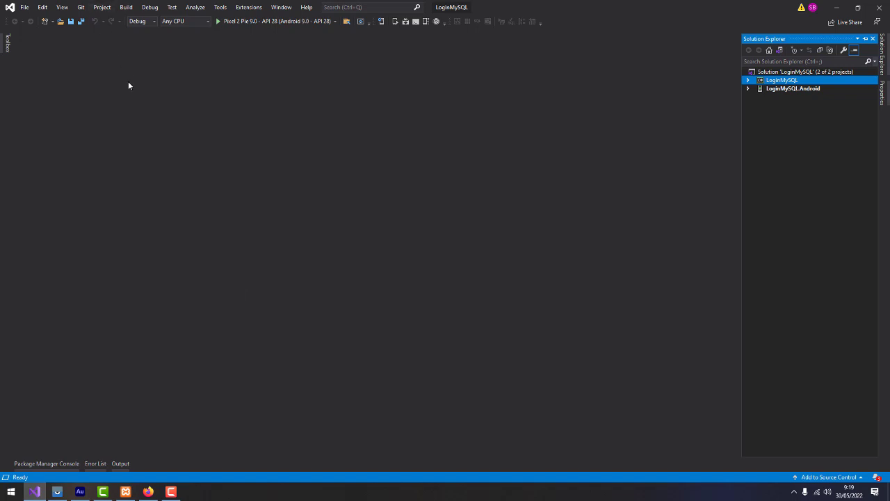
Open LoginMySQL Properties > Resources and create the default resources file
left_click(108, 8)
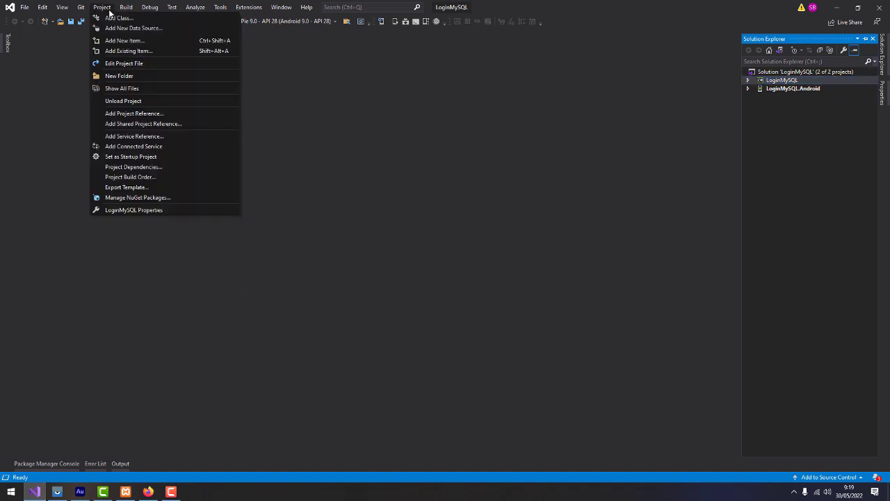
left_click(135, 210)
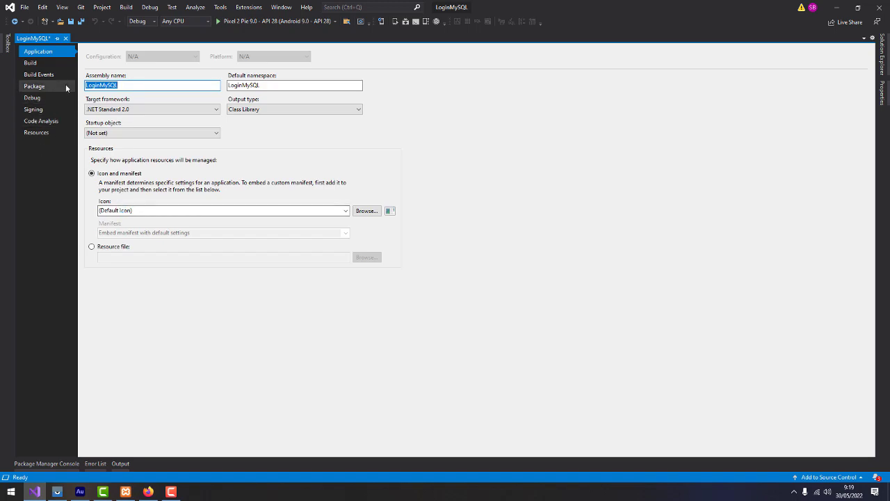
left_click(36, 138)
left_click(35, 137)
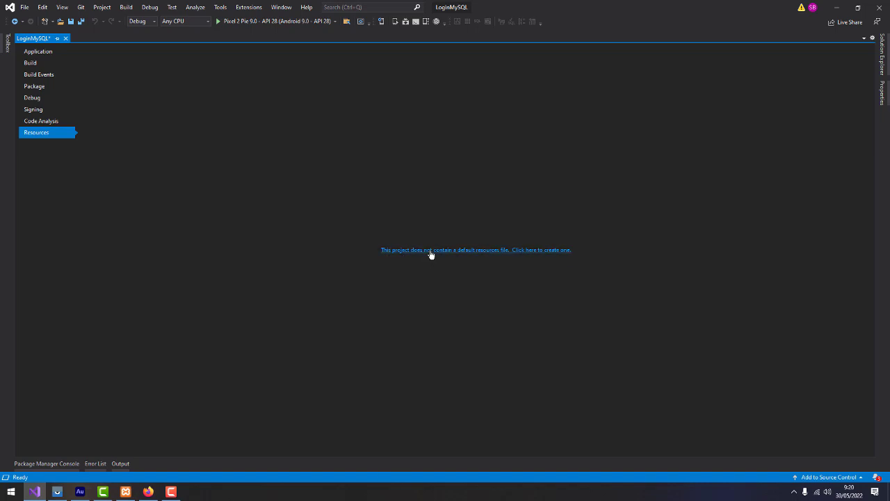
left_click(420, 251)
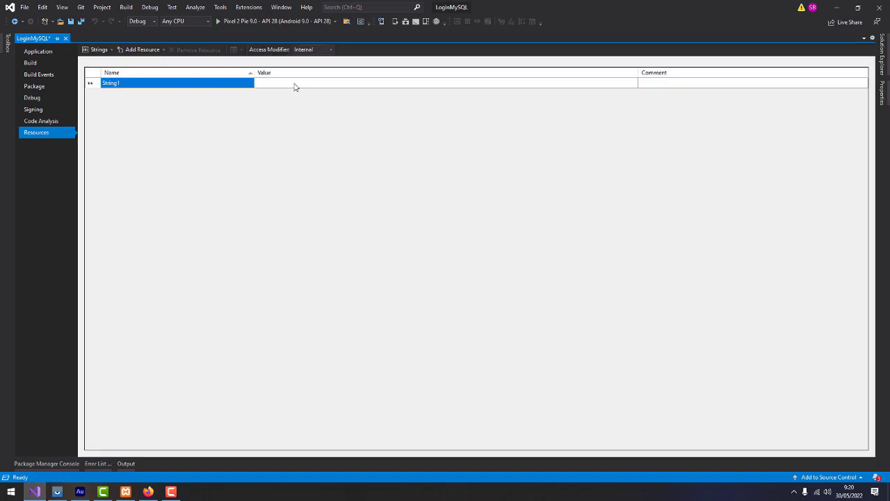
Try pasting the connection string into String1's value, cancel the edit, and bring up Windows search
left_click(297, 82)
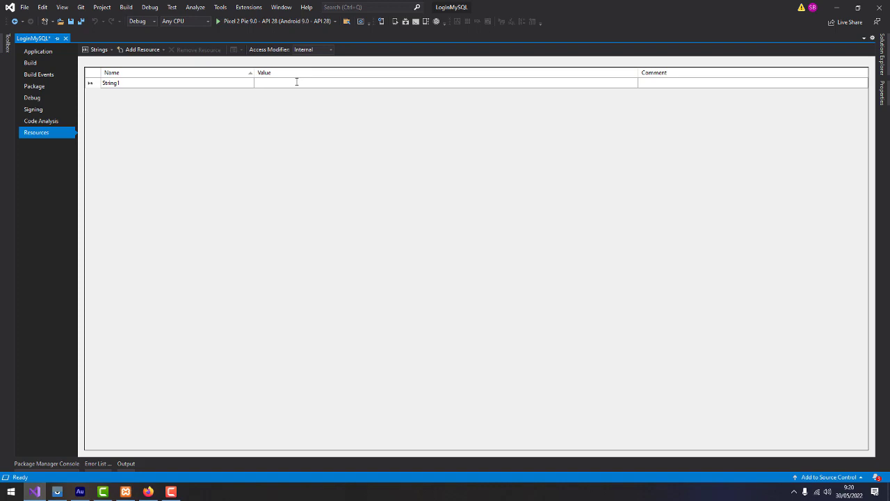
key("ctrl+v")
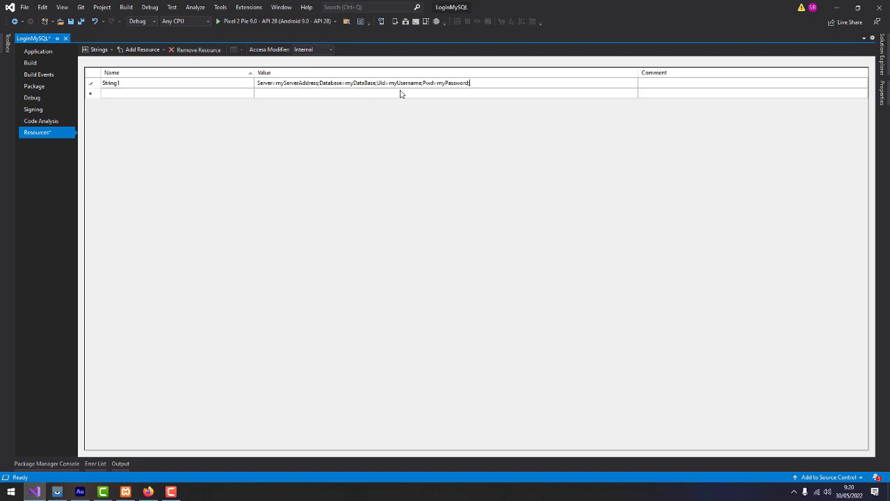
key("Escape")
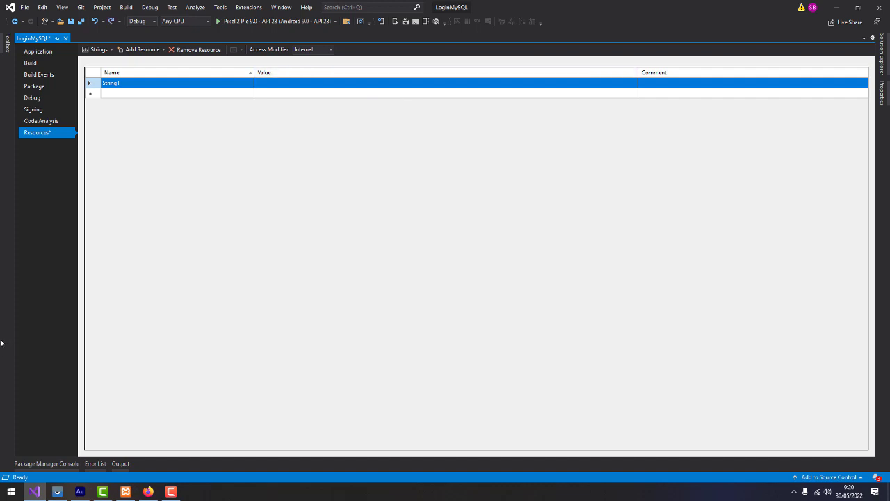
key("super")
Launch Notepad and paste the MySQL connection string into a new document
type("notepad")
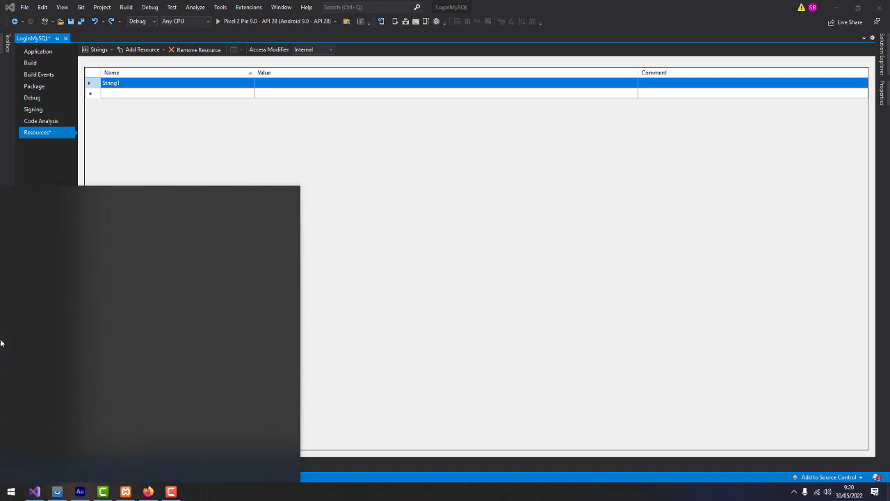
key("Return")
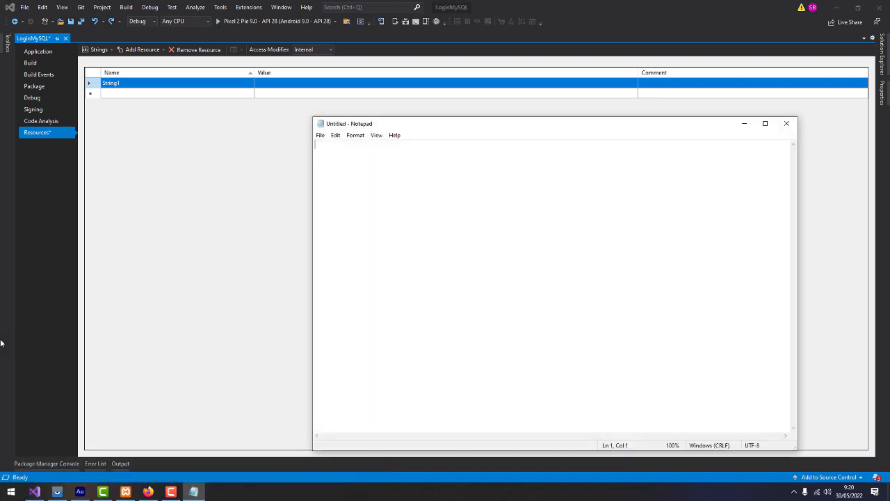
key("ctrl+v")
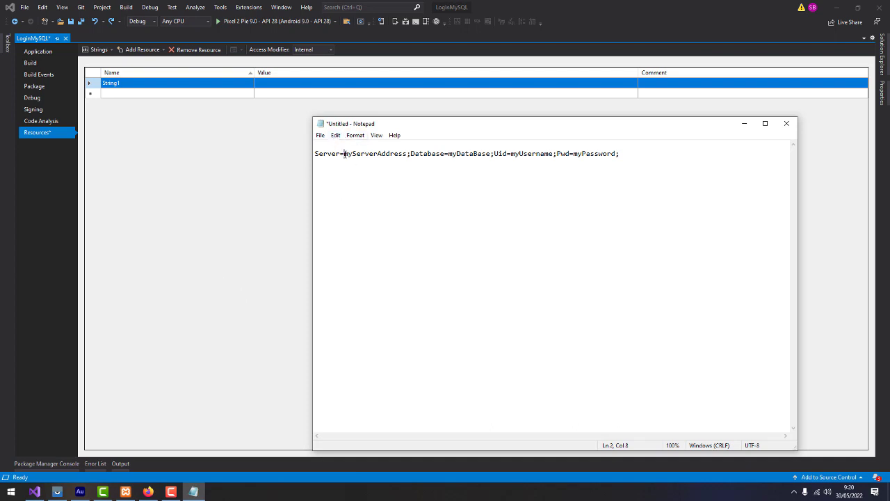
left_click_drag(345, 154, 408, 154)
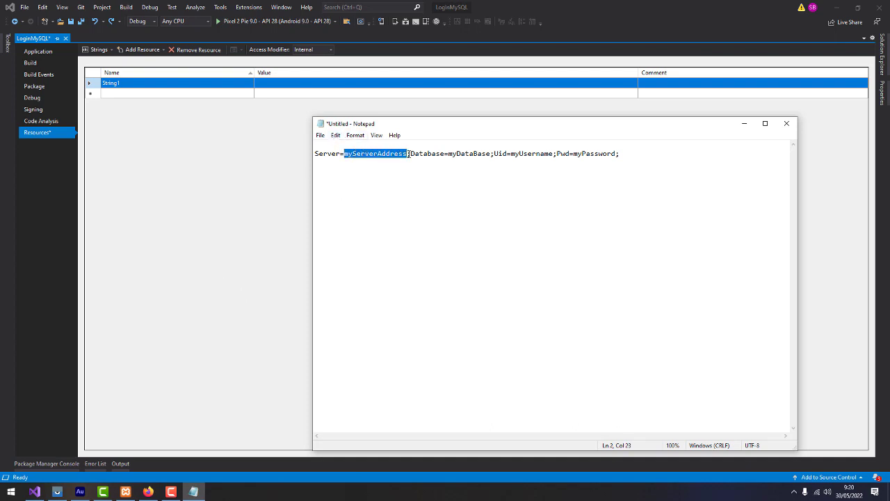
left_click(367, 222)
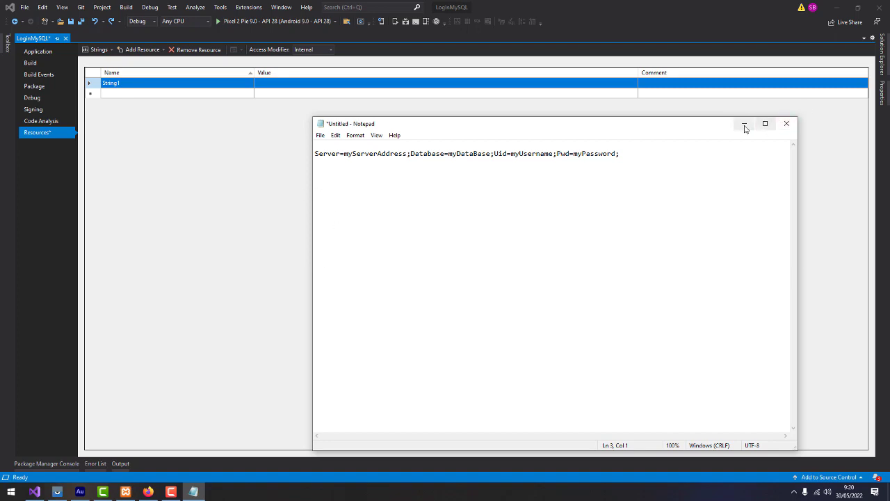
Minimize Notepad and Visual Studio to get back to the ConnectionStrings.com page
left_click(744, 128)
left_click(838, 10)
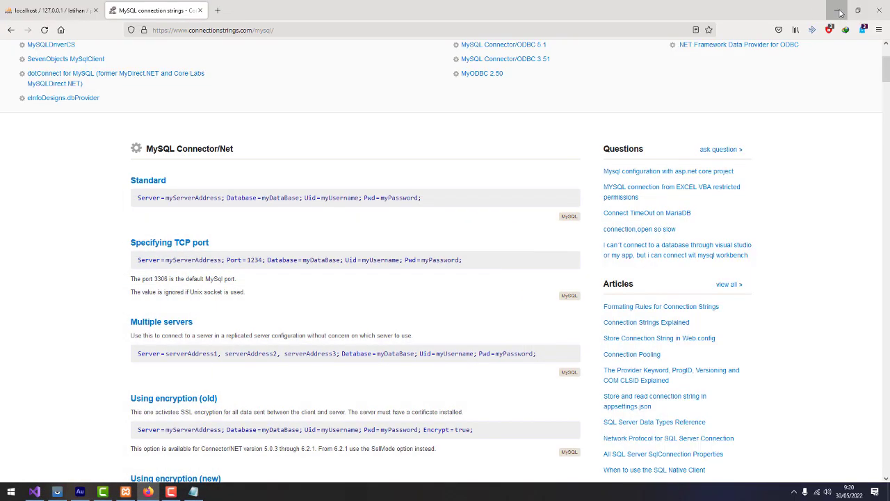
left_click(840, 12)
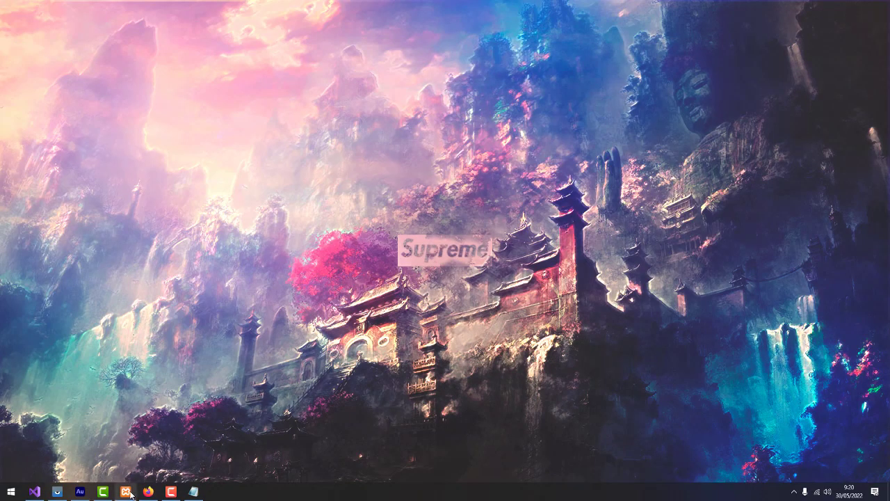
Bring up the XAMPP Control Panel and launch Command Prompt as administrator
left_click(129, 492)
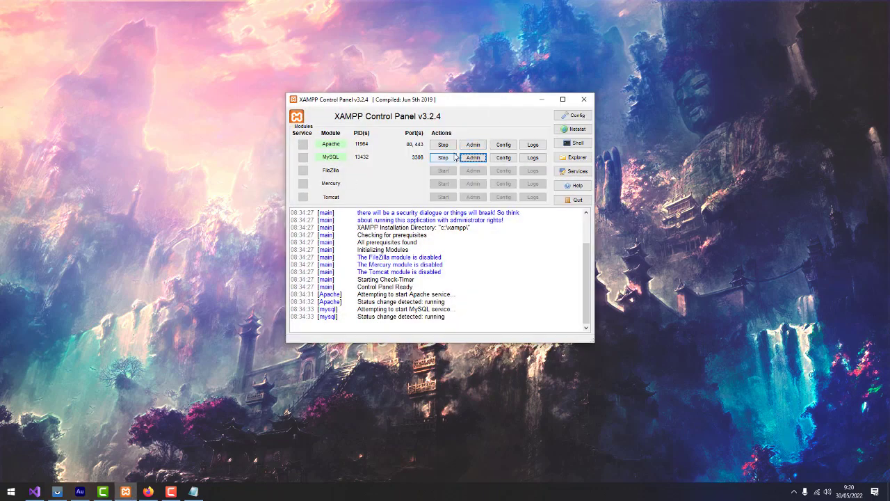
left_click_drag(470, 102, 585, 67)
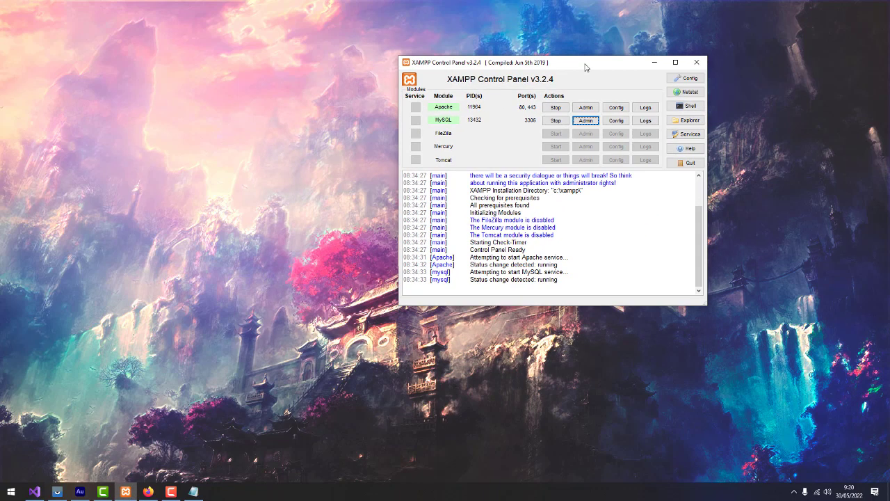
left_click(12, 491)
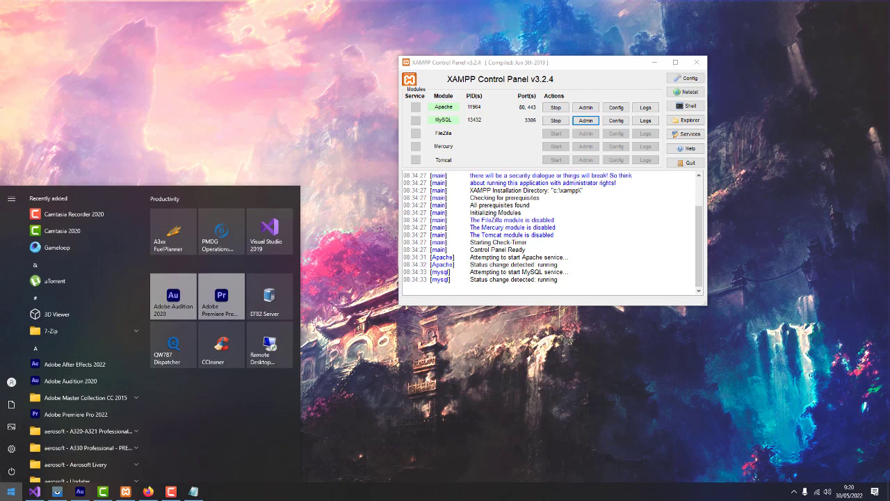
type("cmd")
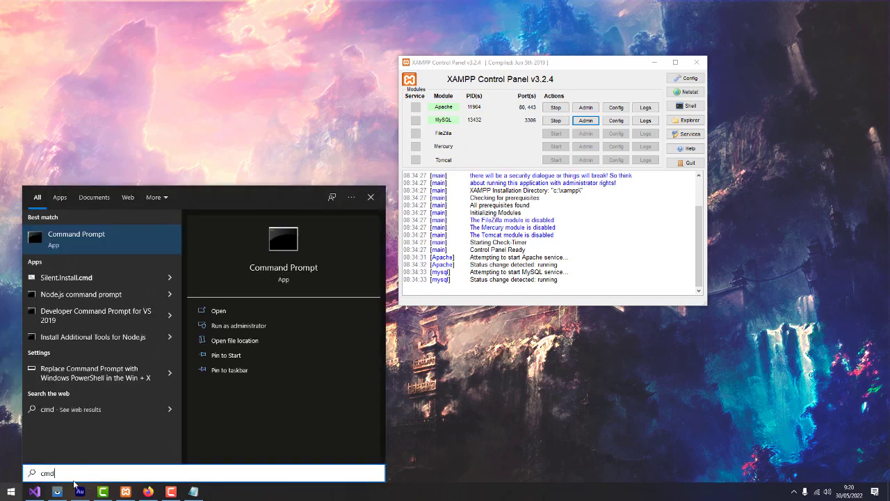
left_click(266, 326)
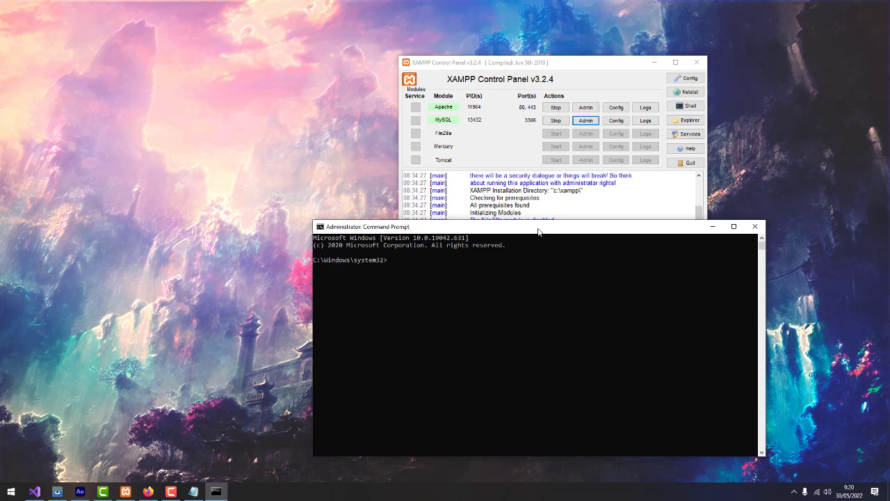
Run ipconfig and locate the Wi-Fi IPv4 address 192.168.43.150
type("ipconfig")
key("Return")
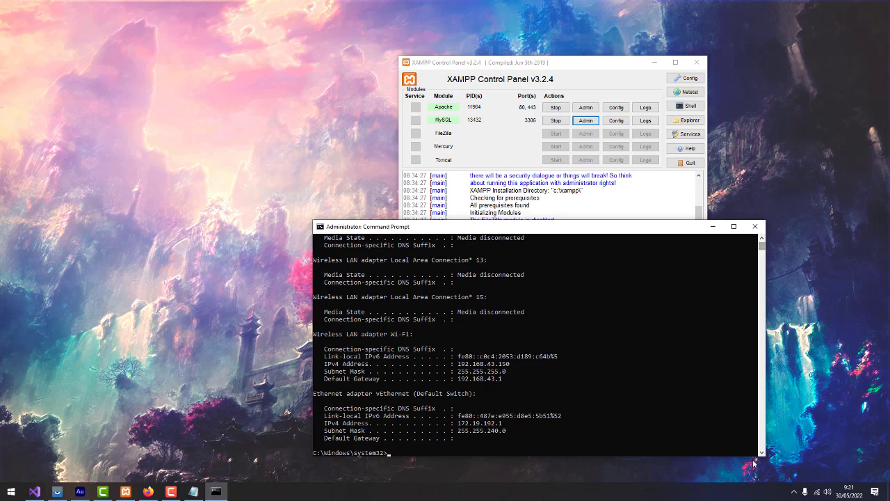
left_click(761, 241)
left_click(761, 240)
left_click(761, 241)
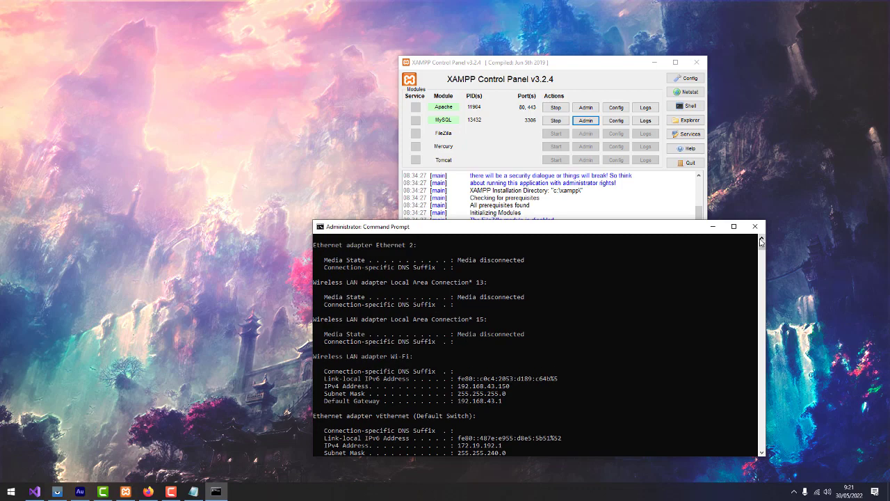
left_click(760, 453)
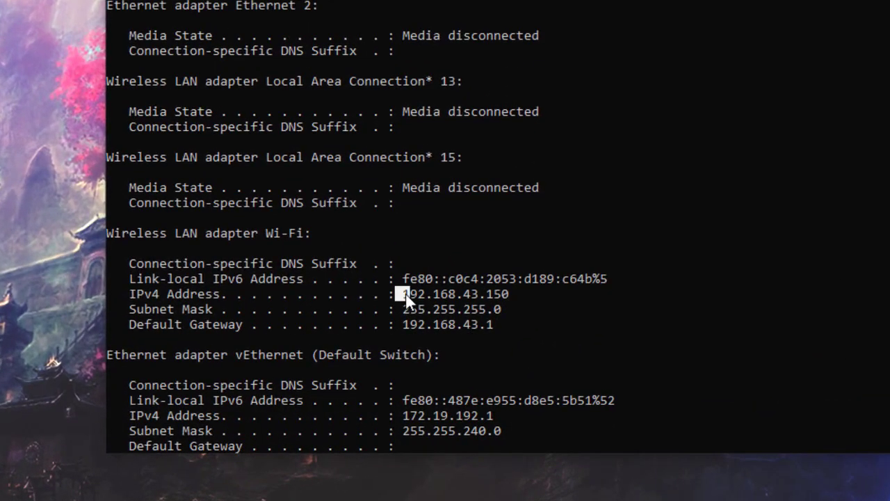
left_click(498, 297)
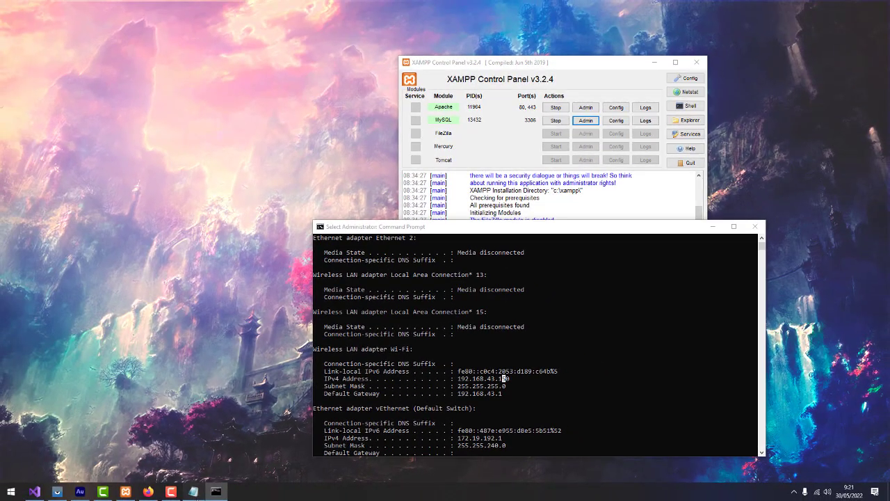
Back in Notepad, replace myServerAddress with 192.168.43.150
key("alt+Tab")
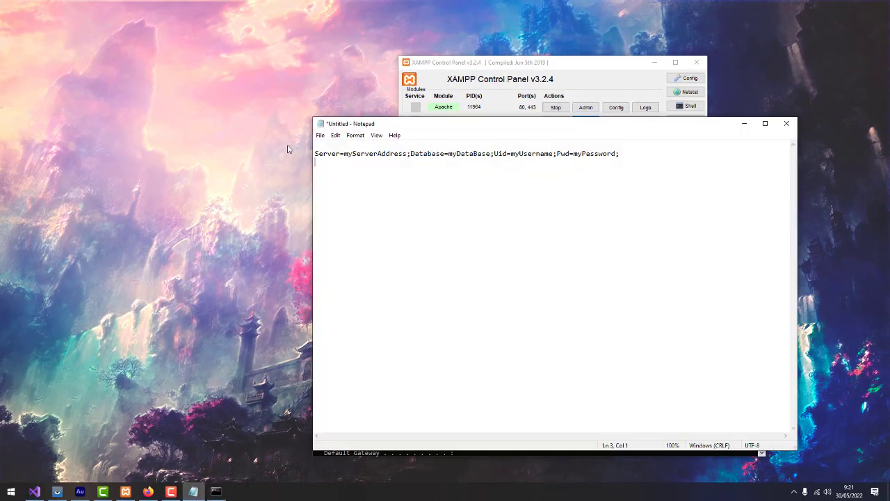
left_click_drag(344, 154, 408, 155)
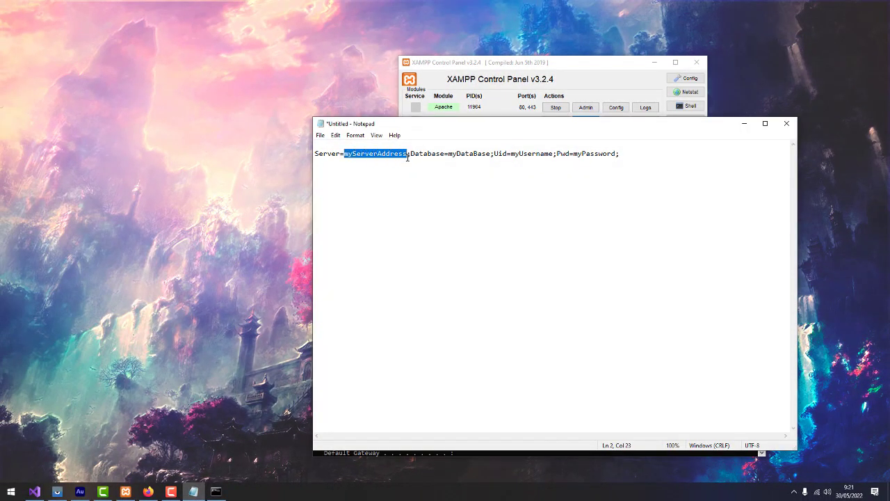
type("192.1")
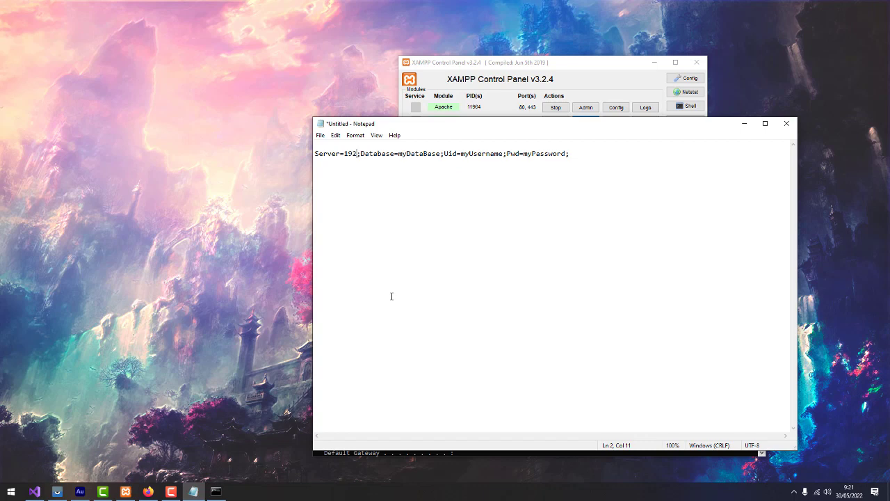
type("68.43")
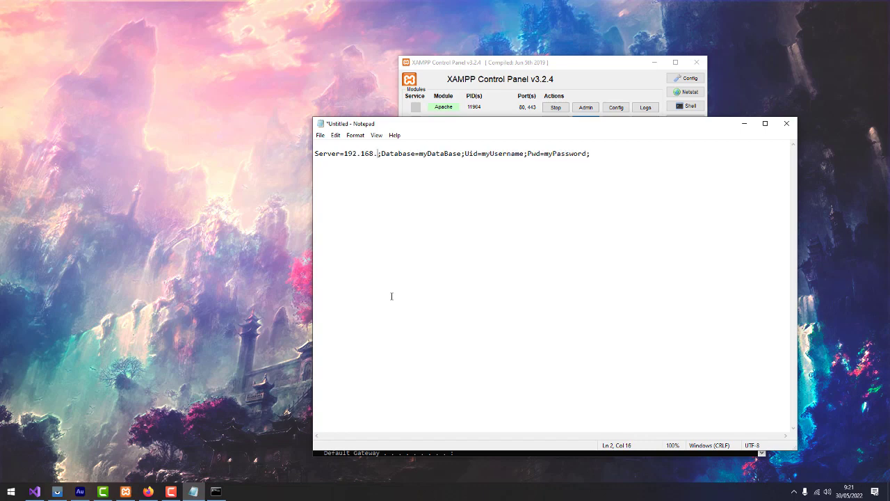
type(".150")
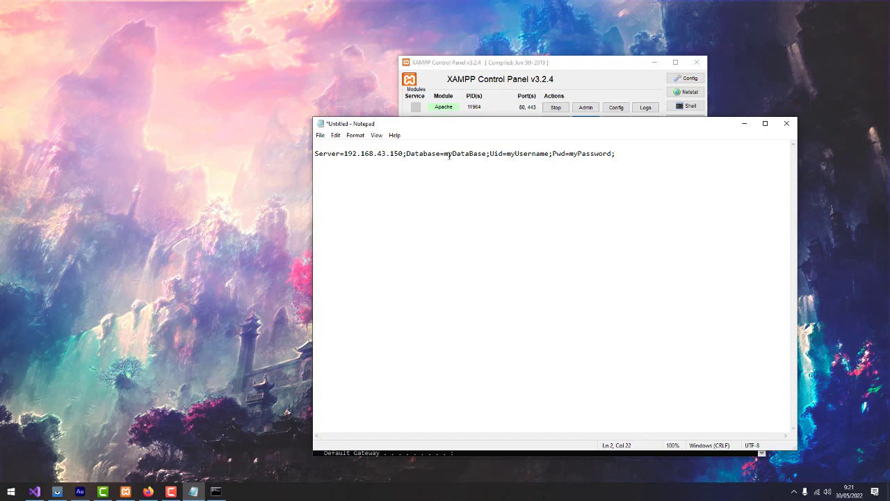
left_click(149, 492)
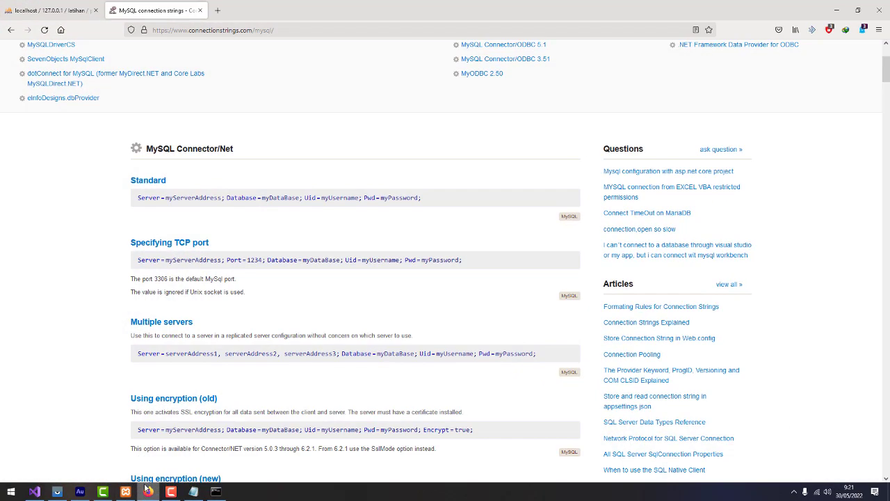
left_click(52, 10)
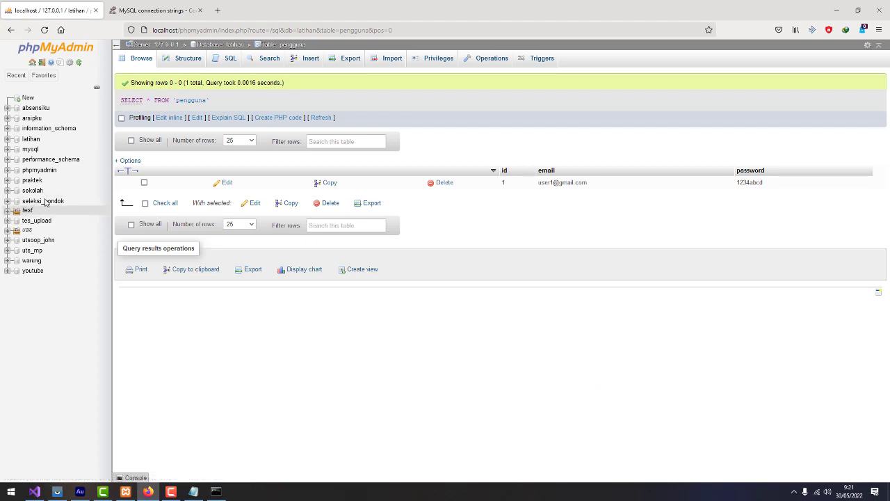
left_click(838, 9)
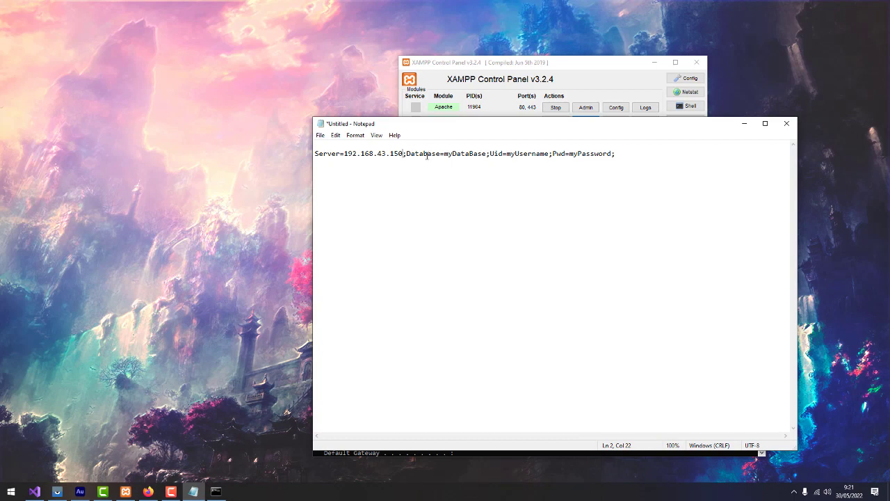
Replace the placeholders with database latihan and the database user name and password
left_click_drag(445, 154, 486, 156)
type("latihan")
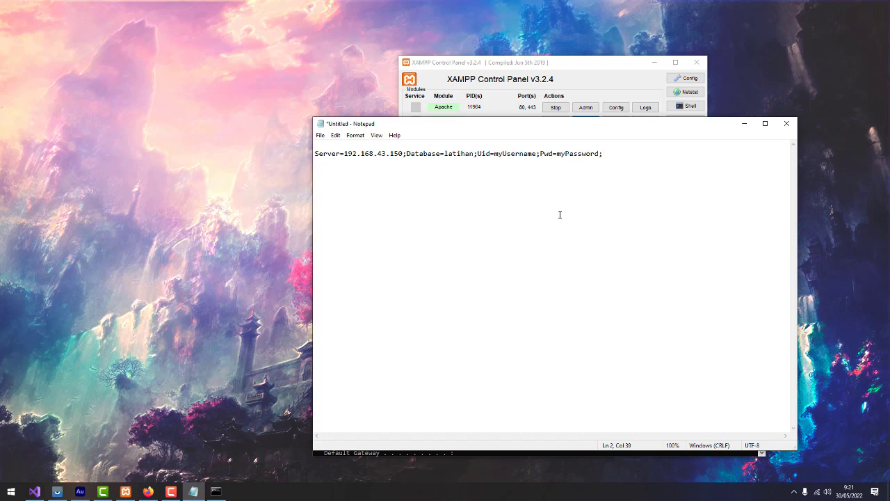
left_click_drag(495, 154, 538, 155)
type("samsu")
left_click_drag(535, 154, 578, 155)
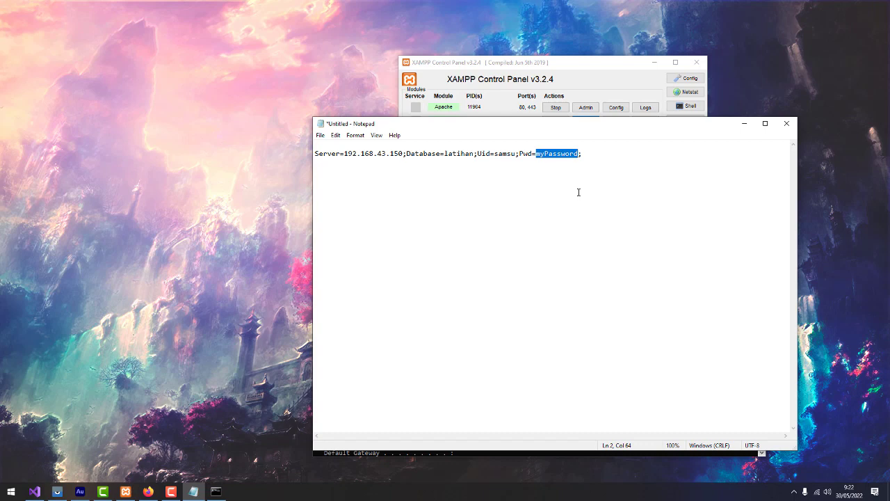
type("1234;")
Select the completed connection-string line and return to Visual Studio
left_click_drag(559, 154, 331, 154)
left_click(614, 152)
left_click_drag(614, 152, 311, 153)
key("ctrl+c")
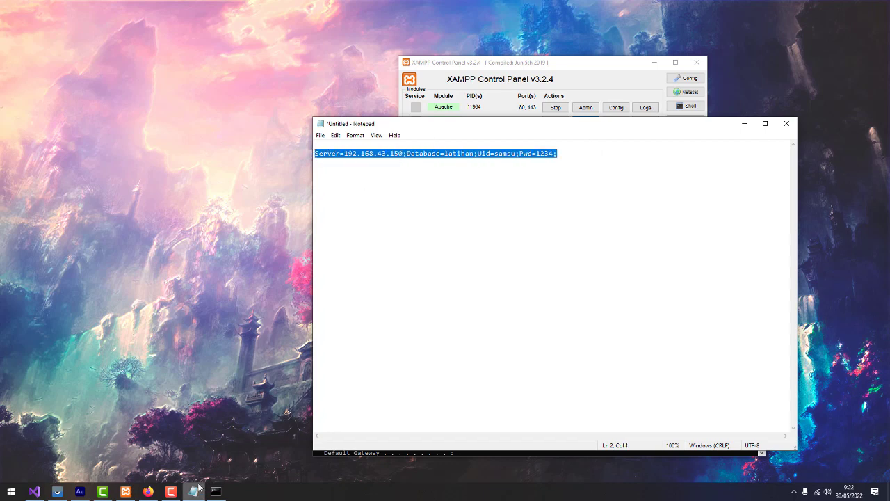
left_click(34, 491)
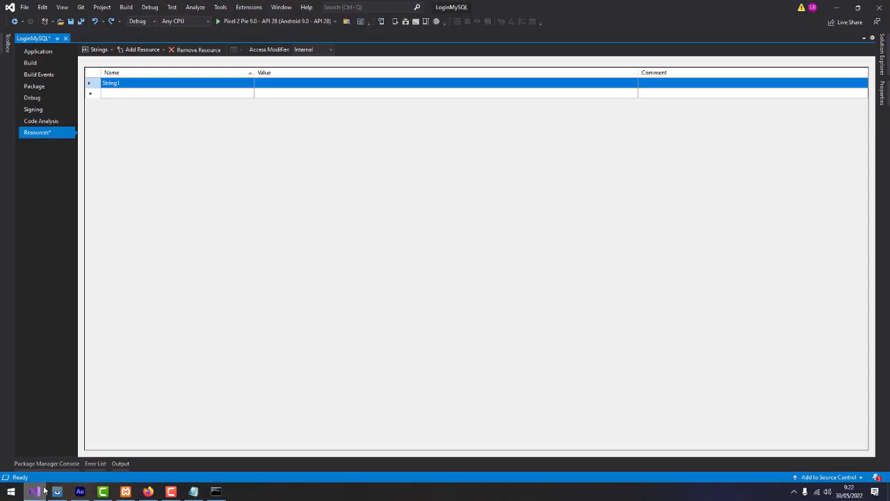
Set String1's value to the connection string, with the comment 'koneksi string'
left_click(283, 85)
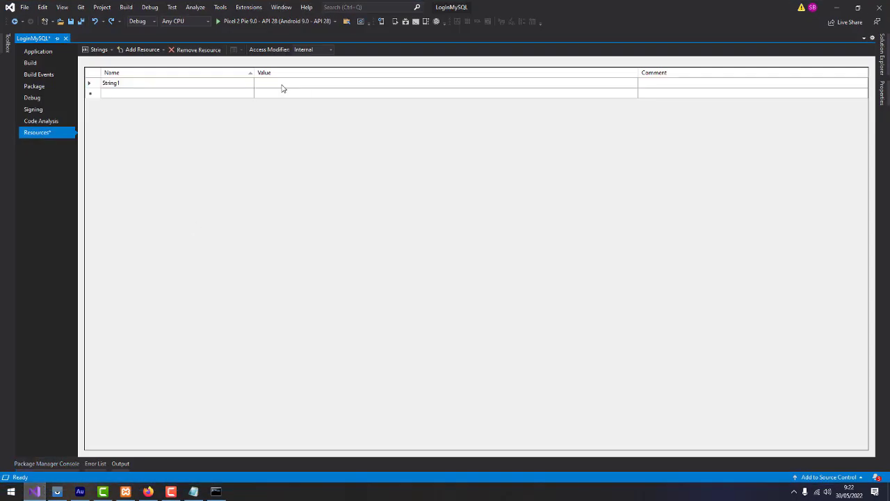
key("ctrl+v")
left_click(672, 84)
type("koneksi")
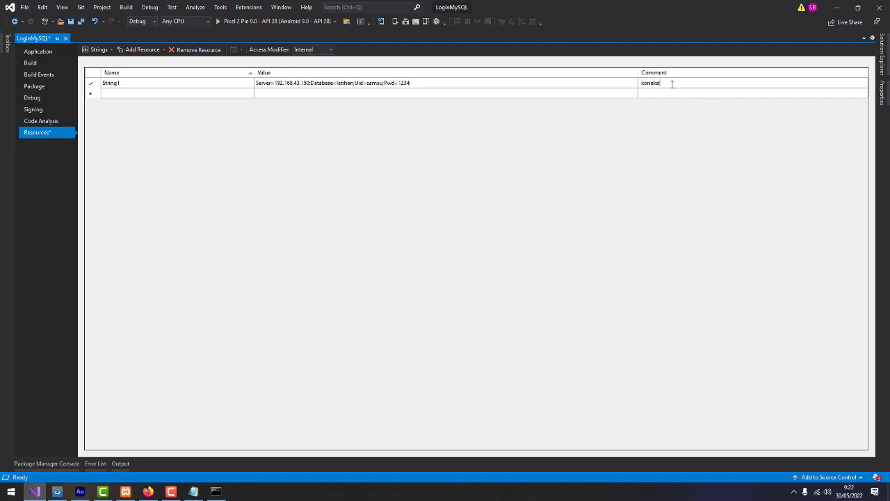
type(" string")
key("Return")
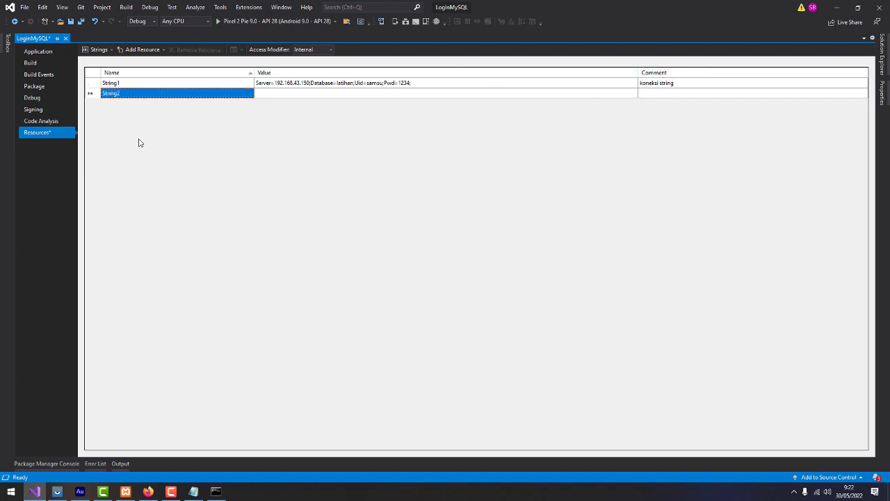
Rename the String1 resource to db_con and save all
double_click(122, 85)
left_click(123, 84)
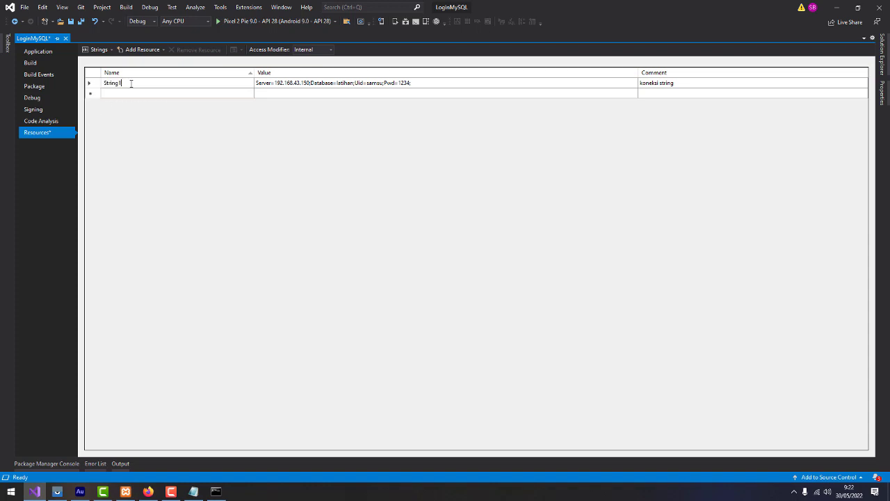
double_click(129, 84)
type("db_con")
left_click(102, 93)
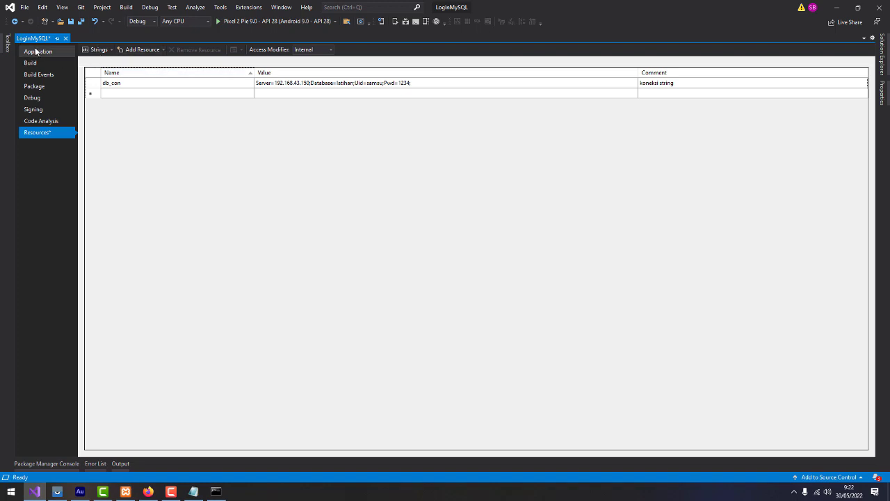
left_click(81, 21)
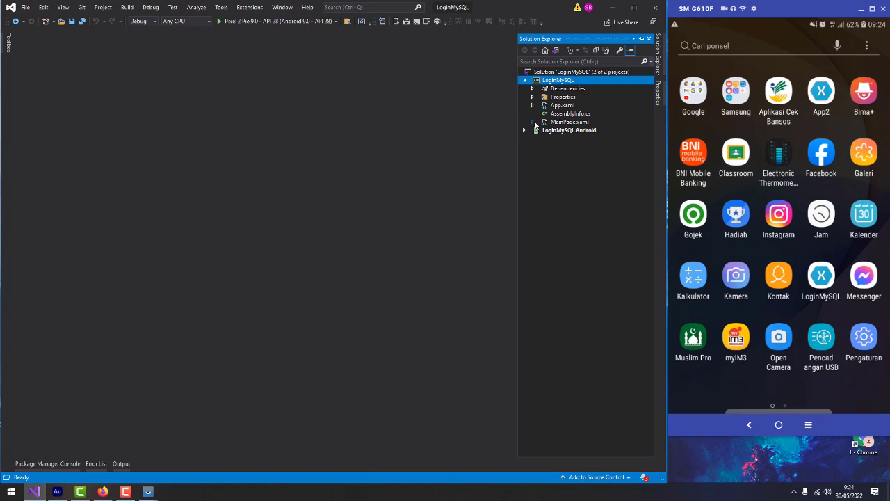
Open MainPage.xaml.cs from the Solution Explorer tree
left_click(533, 122)
left_click(578, 124)
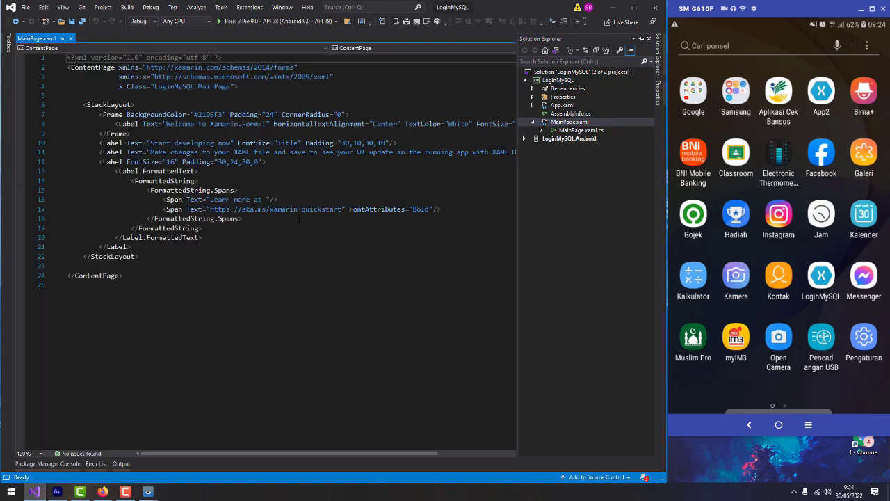
left_click(658, 48)
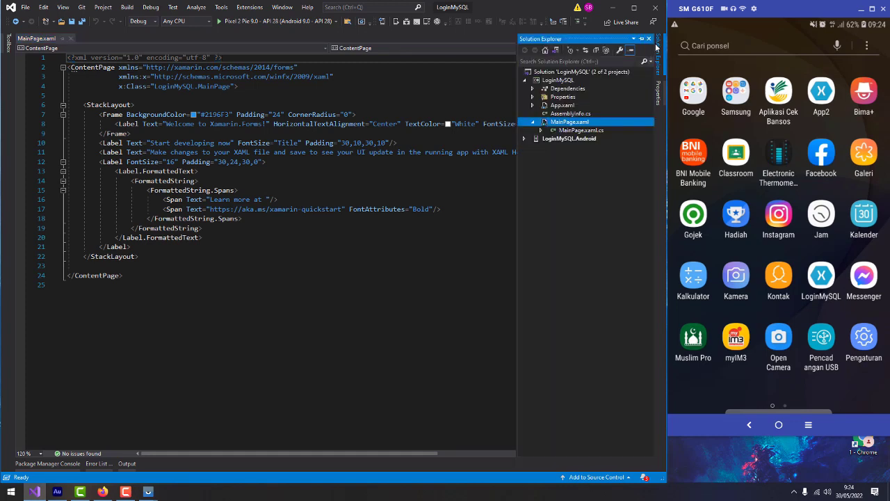
double_click(583, 133)
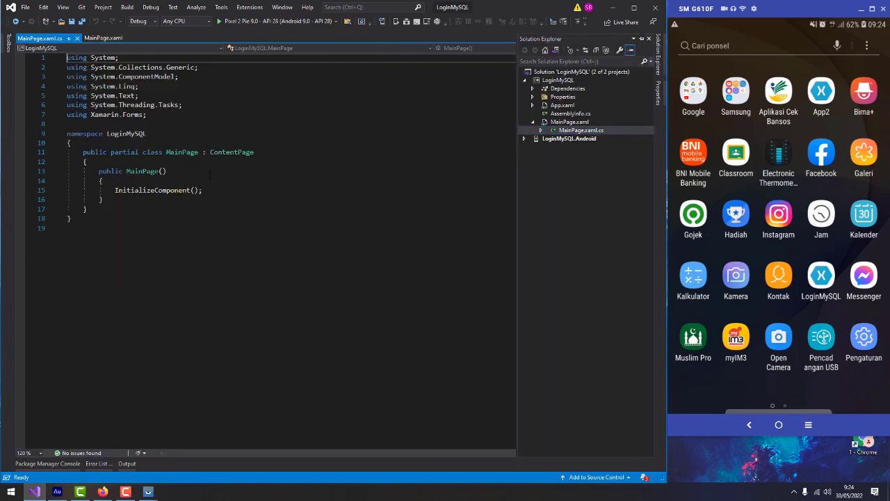
Add 'using MySqlConnector;' on line 8 and save the file
left_click(156, 123)
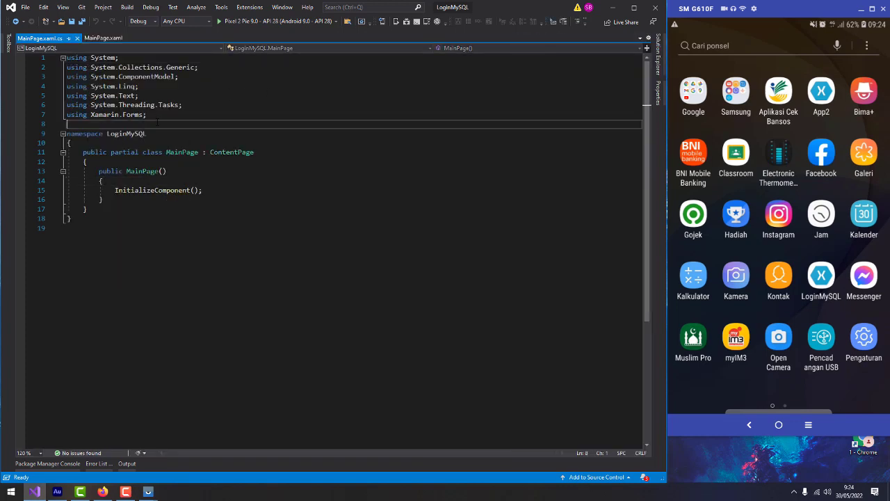
type("using MySqlConnector")
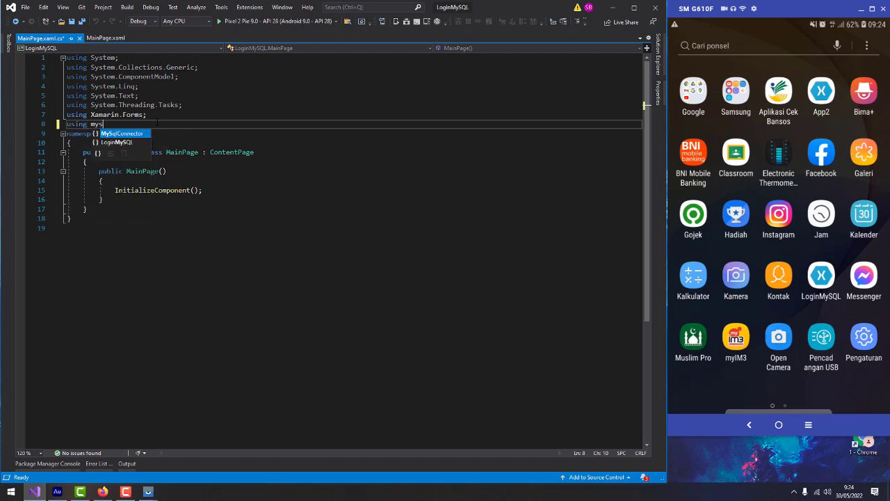
type(";")
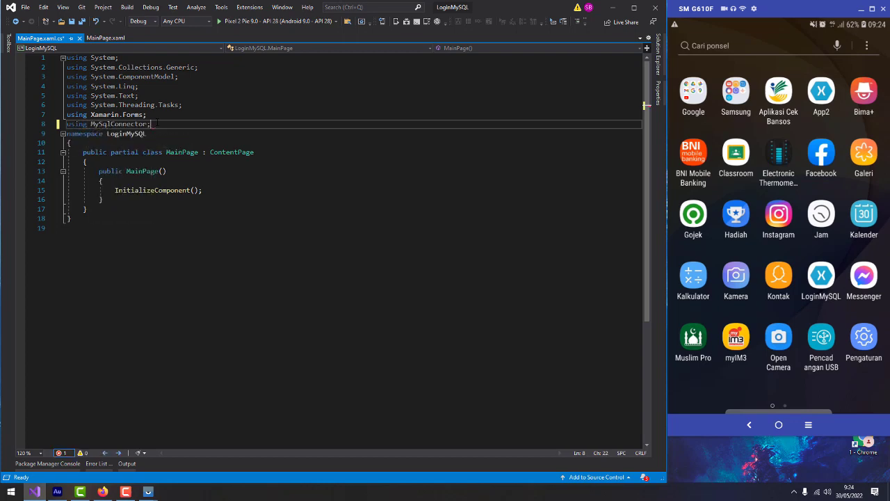
key("ctrl+s")
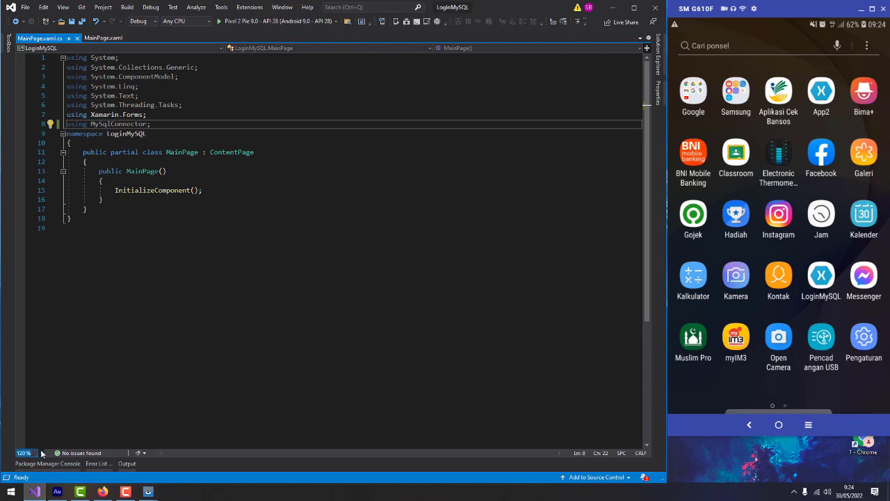
Zoom the editor to 150% and add a blank line below InitializeComponent();
left_click(40, 453)
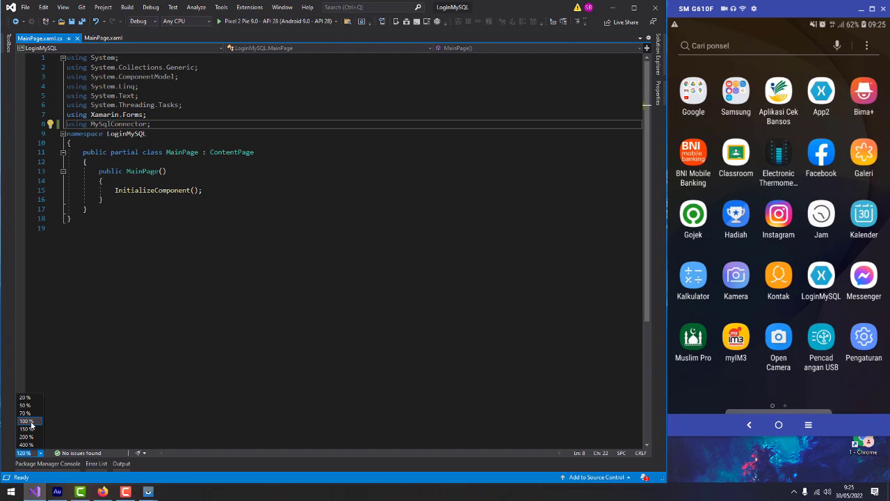
left_click(30, 428)
left_click(260, 289)
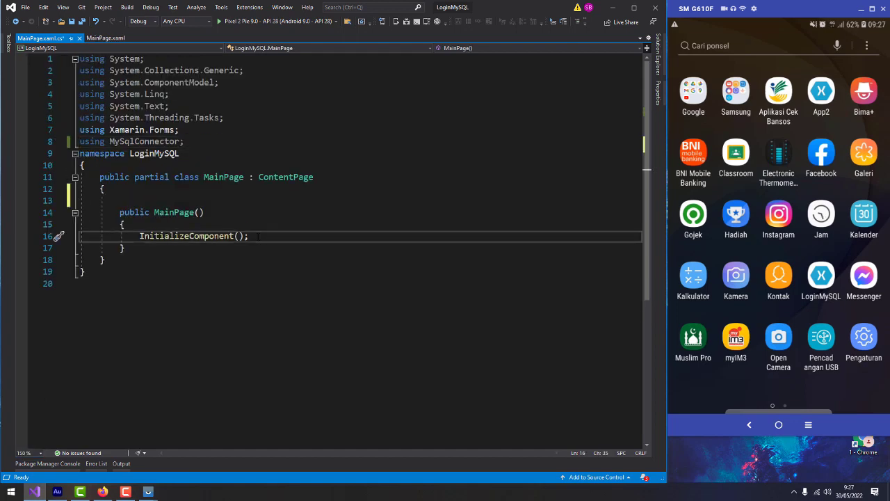
key("Return")
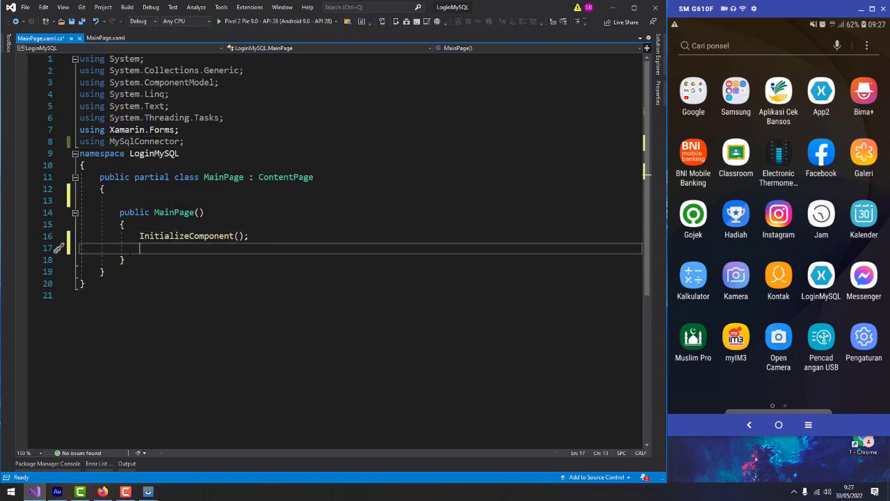
Start a private void cek_koneksi() method below the constructor with its opening brace
left_click(154, 259)
key("Return")
key("Return")
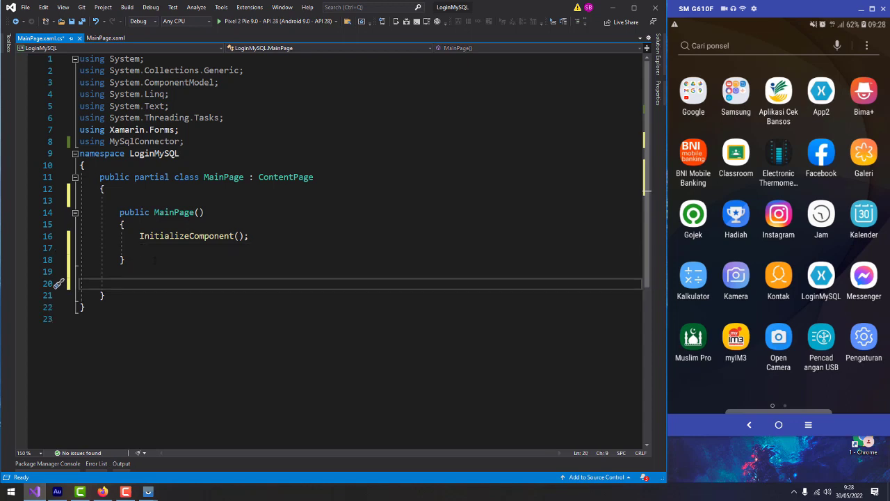
type("private vo")
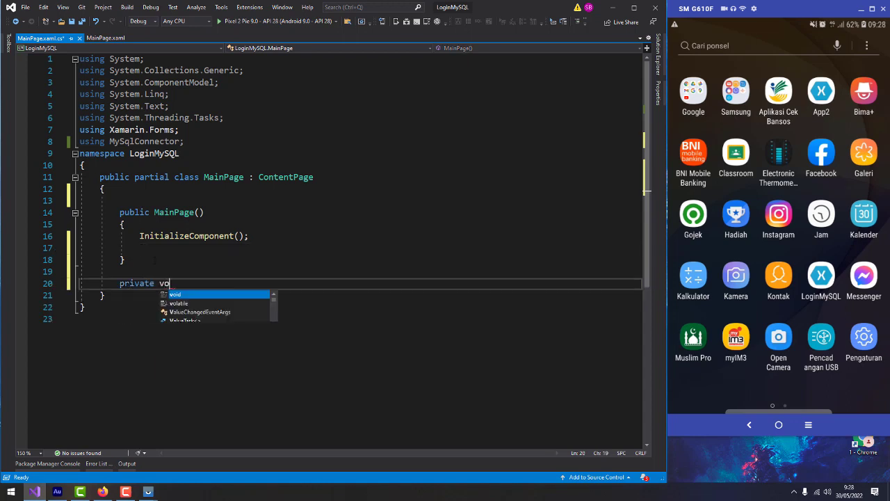
type("id c")
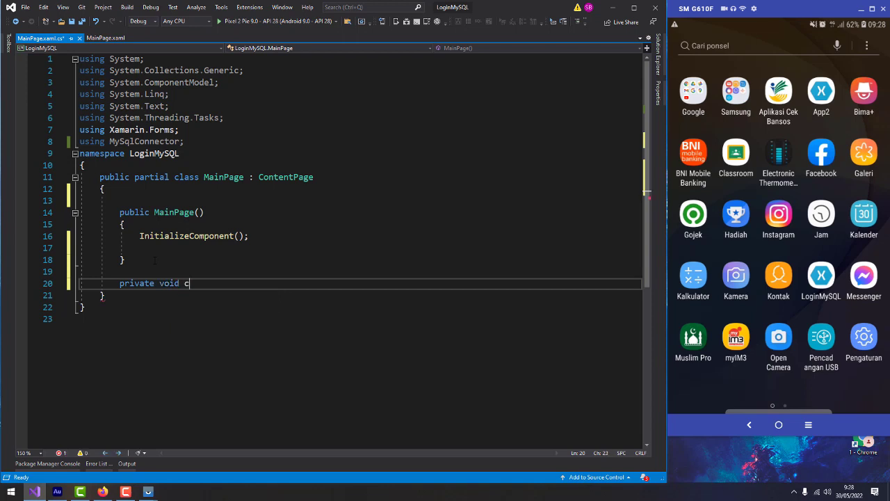
type("ek_ko")
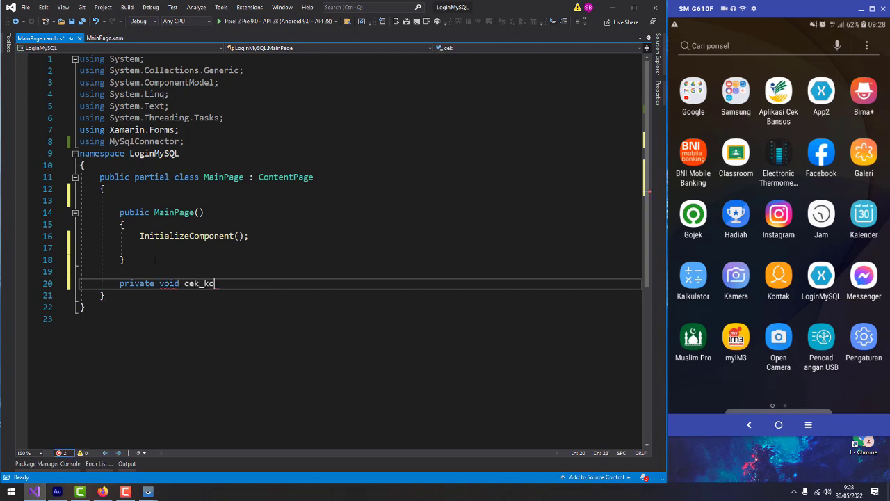
type("neksi()")
key("Return")
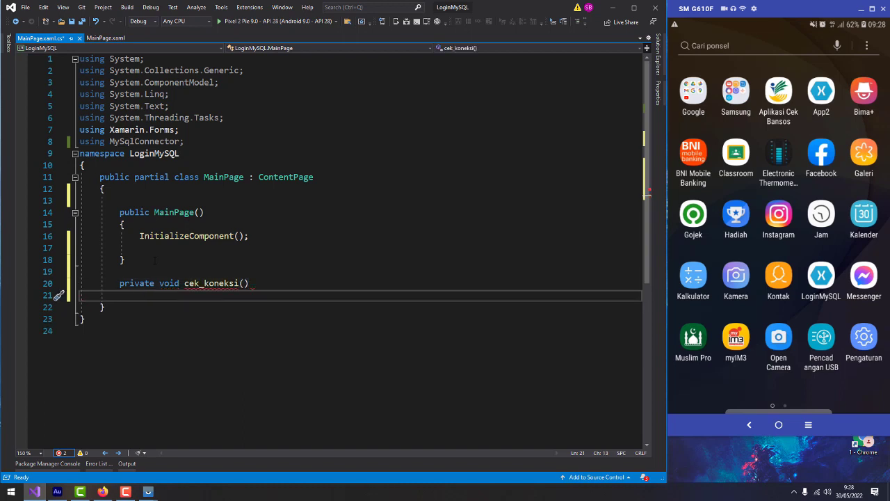
type("{")
key("Return")
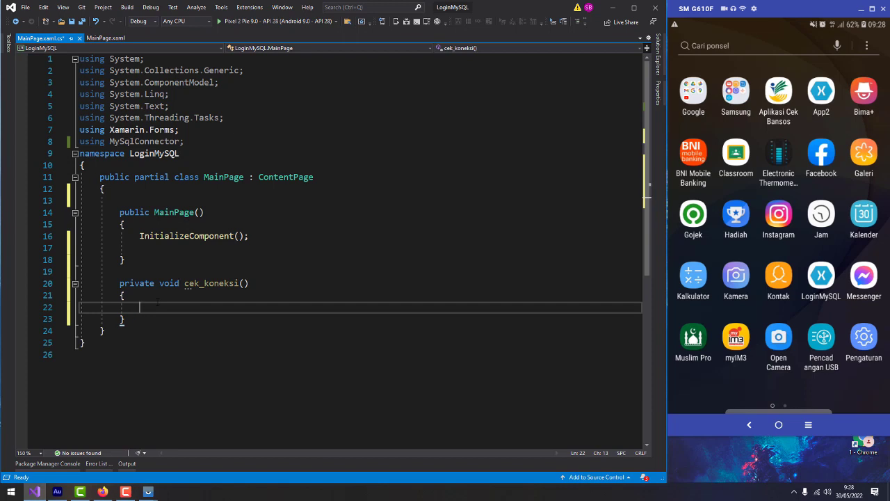
Write var koneksi = new MySqlConnection(Properties.Resources.db_con); in its body with IntelliSense
type("var")
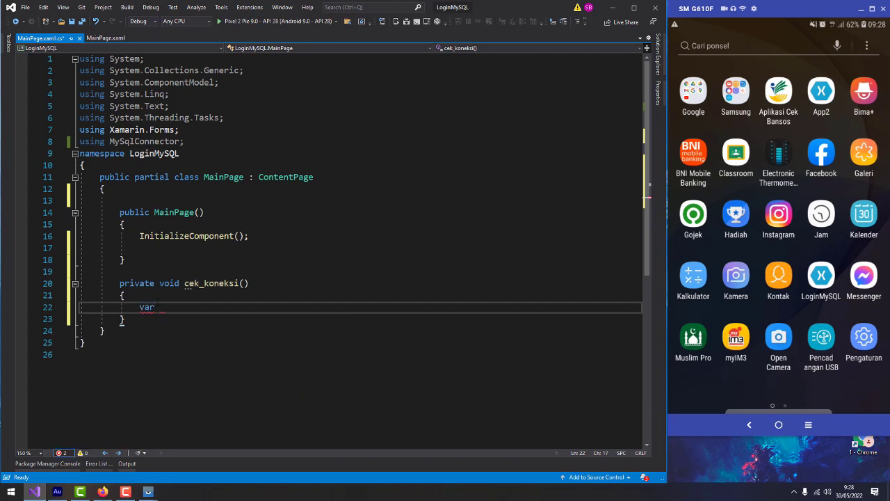
type(" koneksi = new mysql")
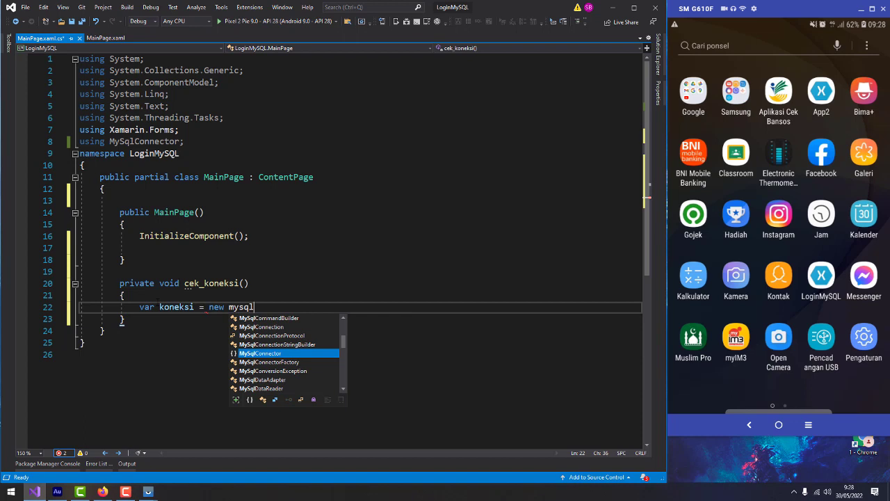
type("co")
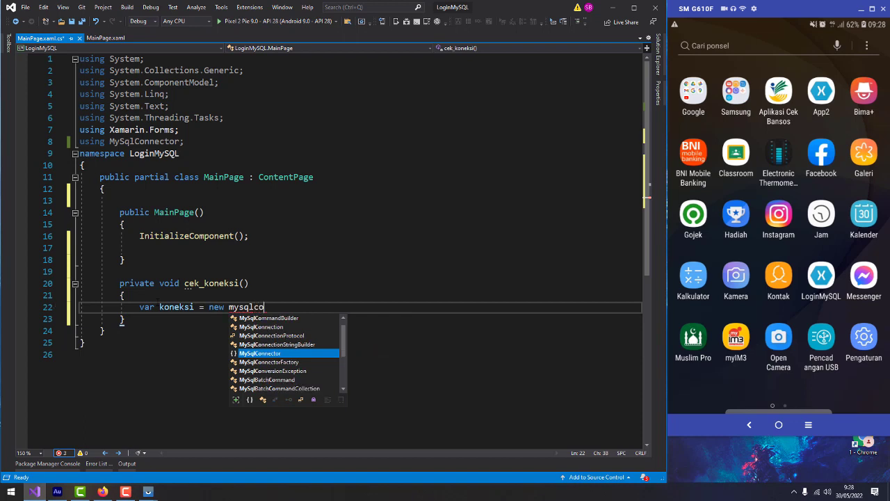
type("nn")
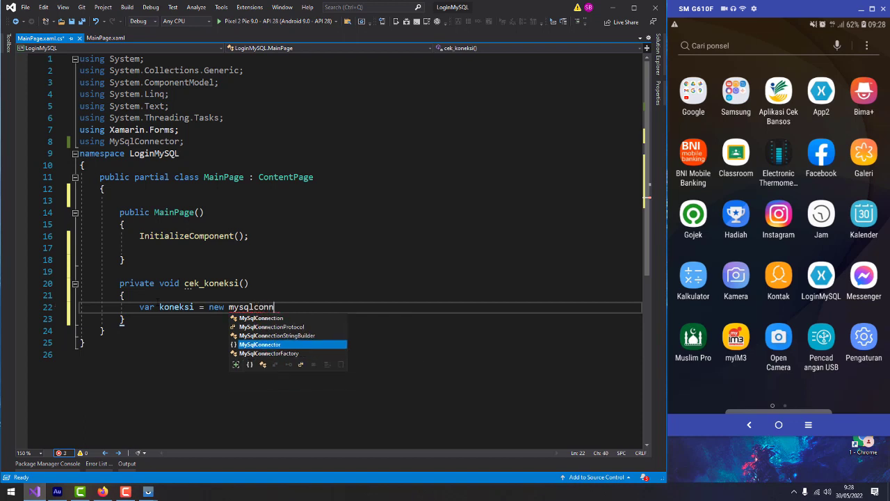
left_click(281, 318)
double_click(282, 319)
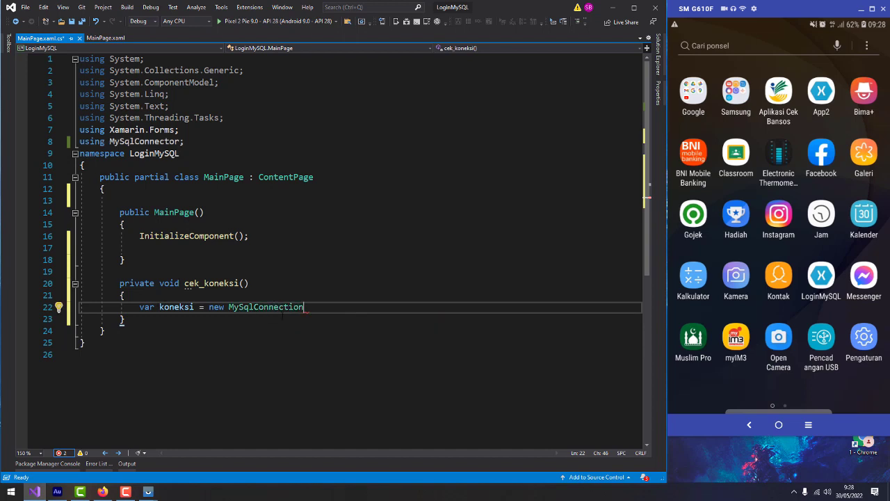
type("(pro")
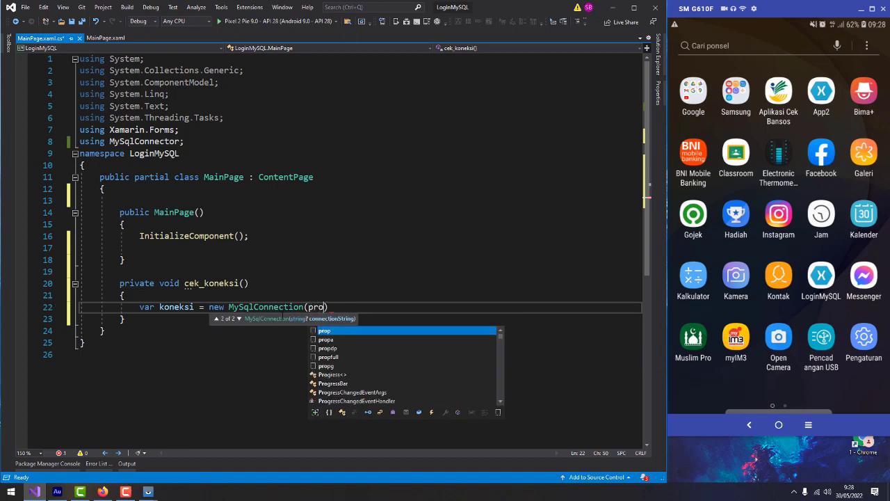
type("perties.r")
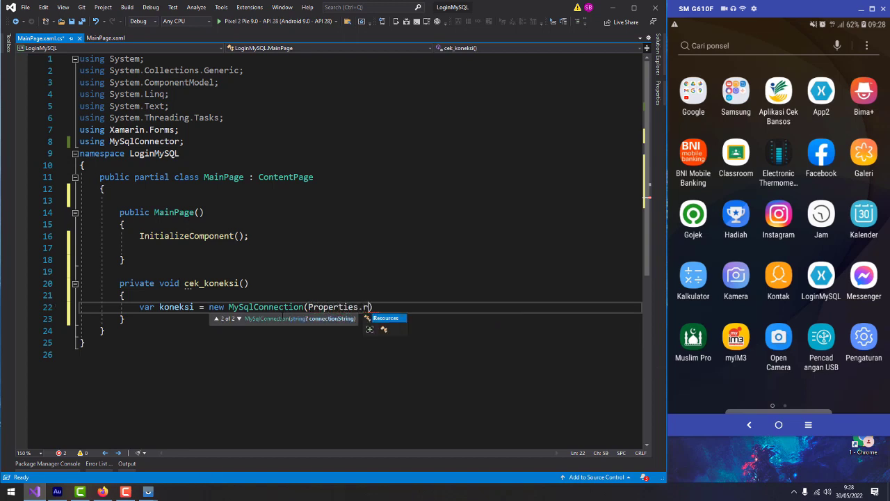
key("Tab")
type(".")
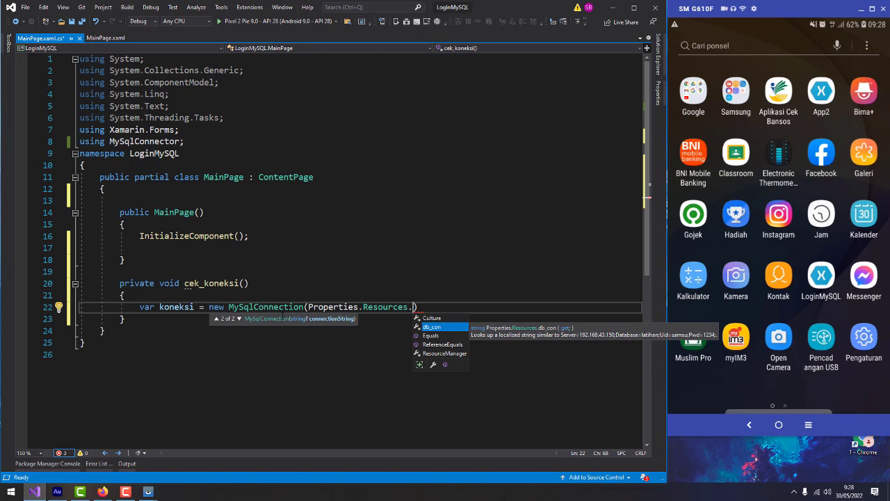
key("Tab")
type(");")
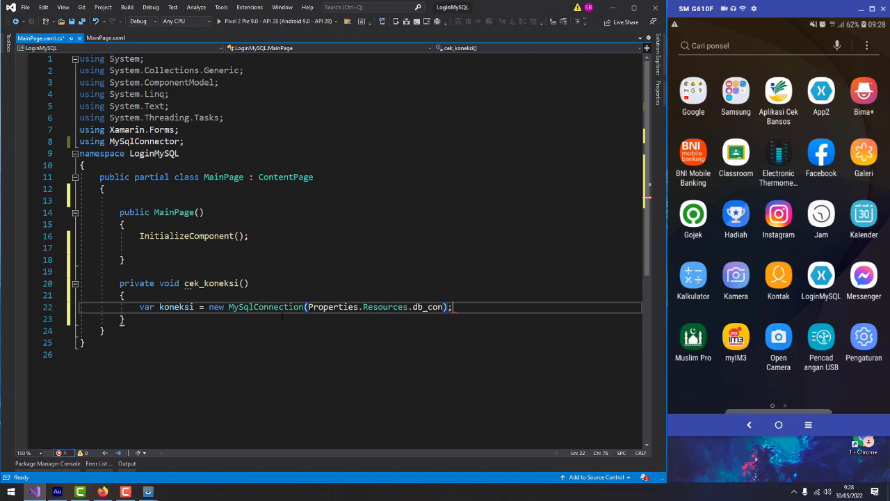